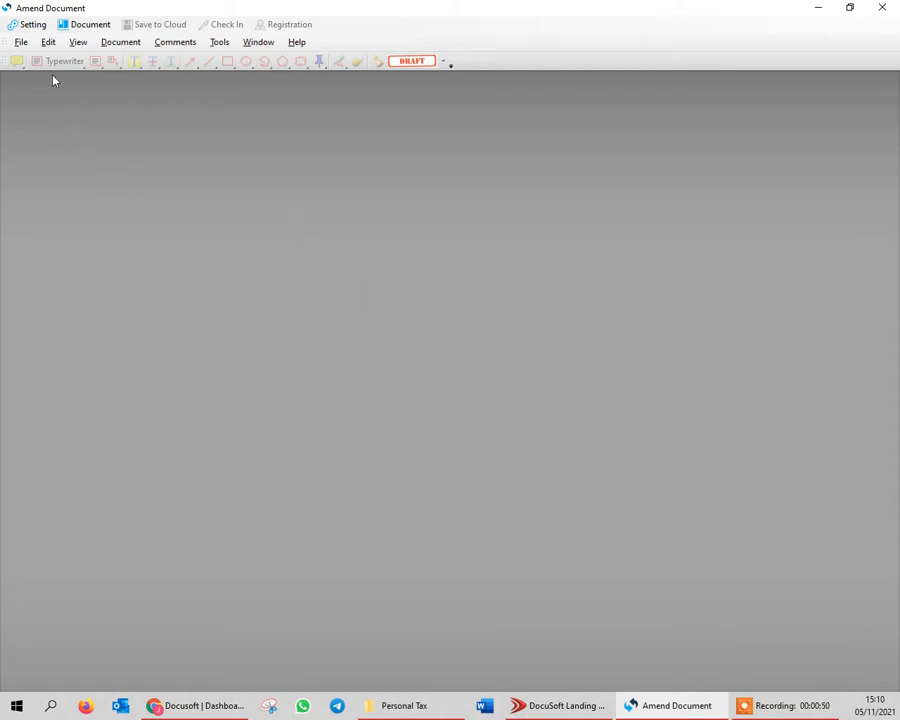
# Open the VAT1_Application_for_registration PDF from the Personal Tax folder
pyautogui.click(21, 42)
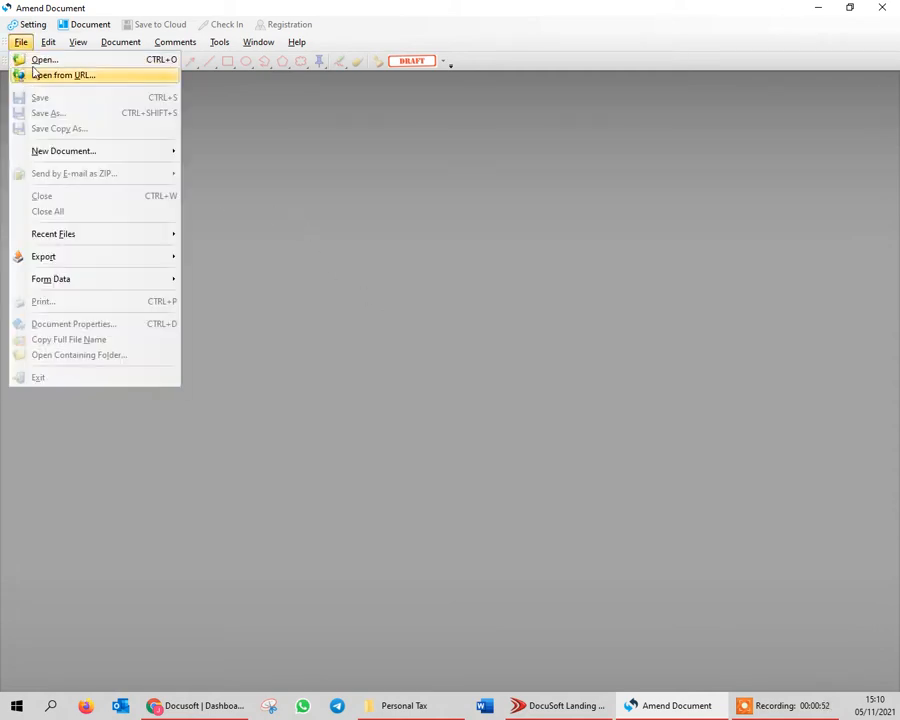
pyautogui.click(22, 58)
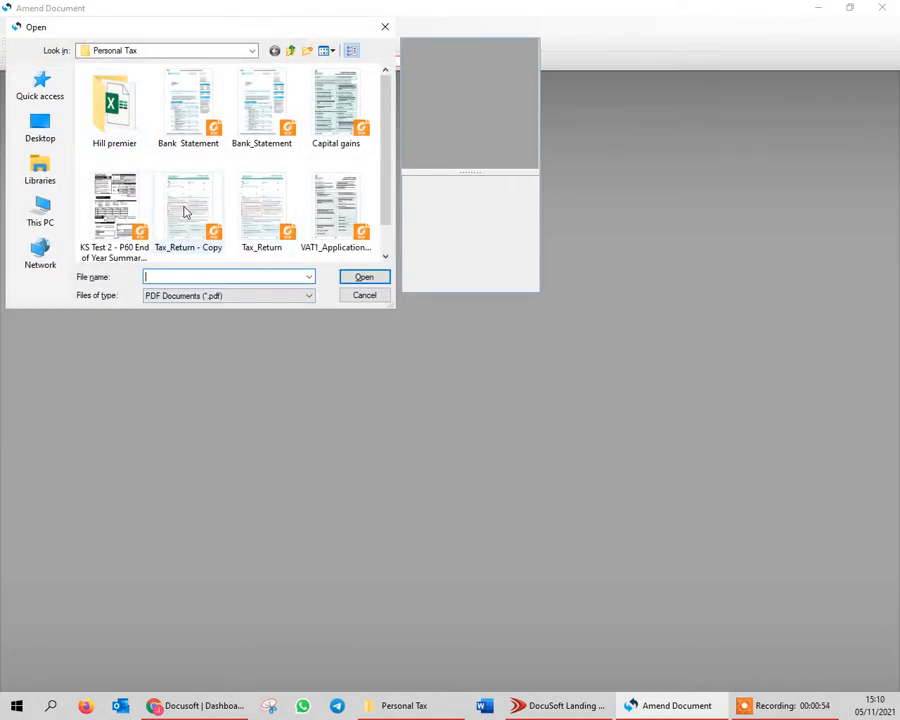
pyautogui.scroll(-1, 200, 220)
pyautogui.click(328, 188)
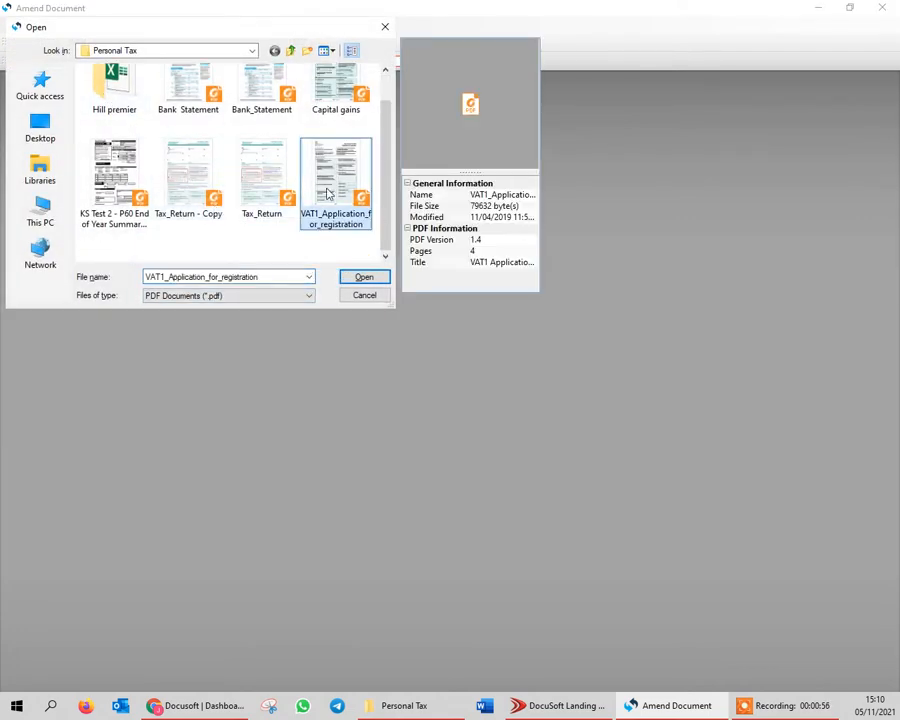
pyautogui.click(363, 278)
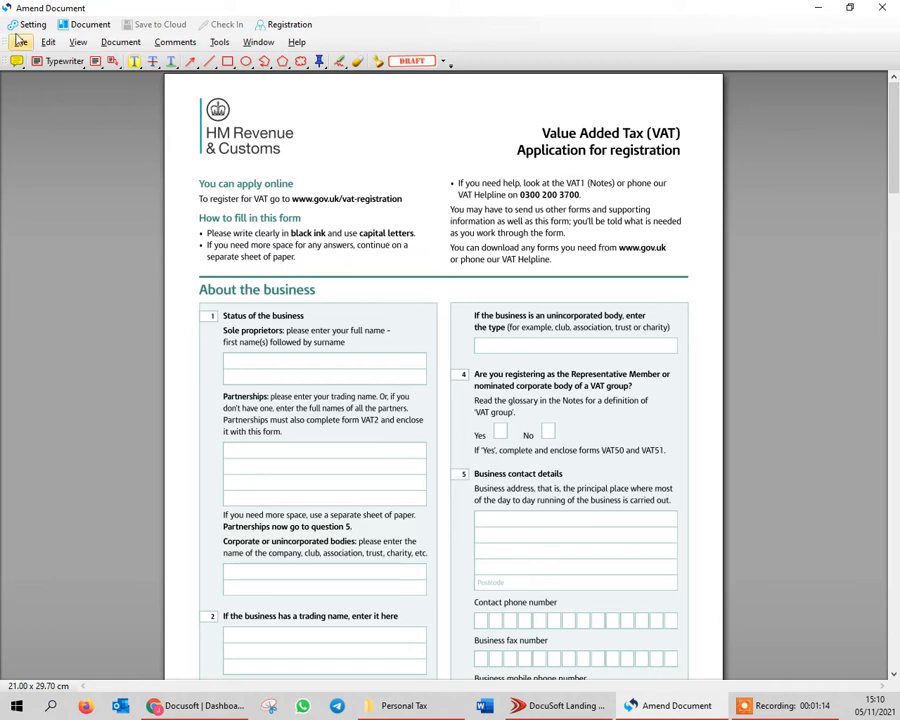
# With the Typewriter tool, fill in question 1 with the sole proprietor's full name and the partner's full name
pyautogui.click(64, 62)
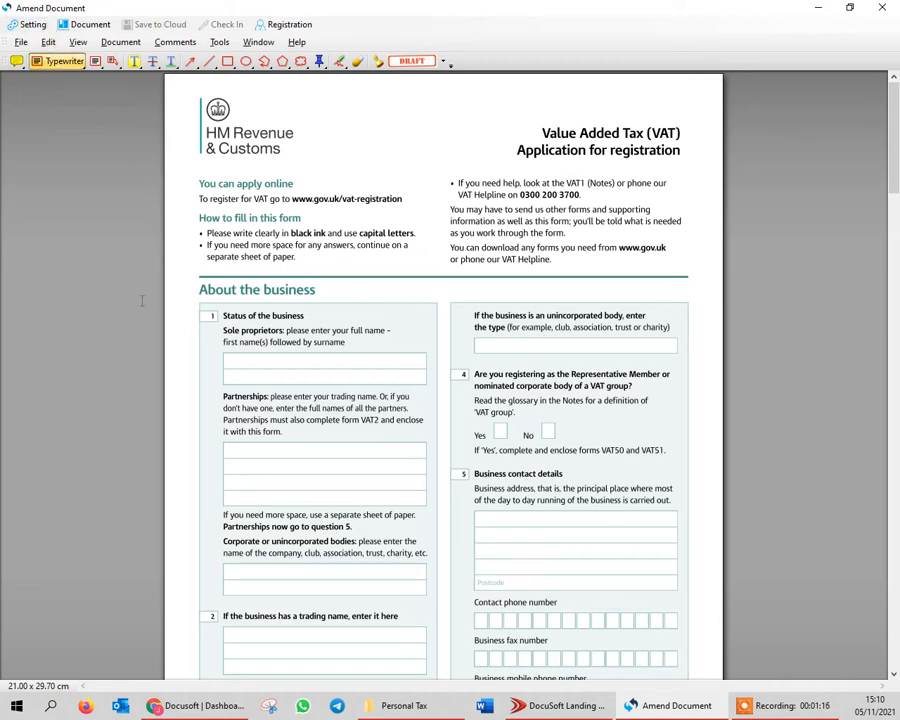
pyautogui.click(226, 361)
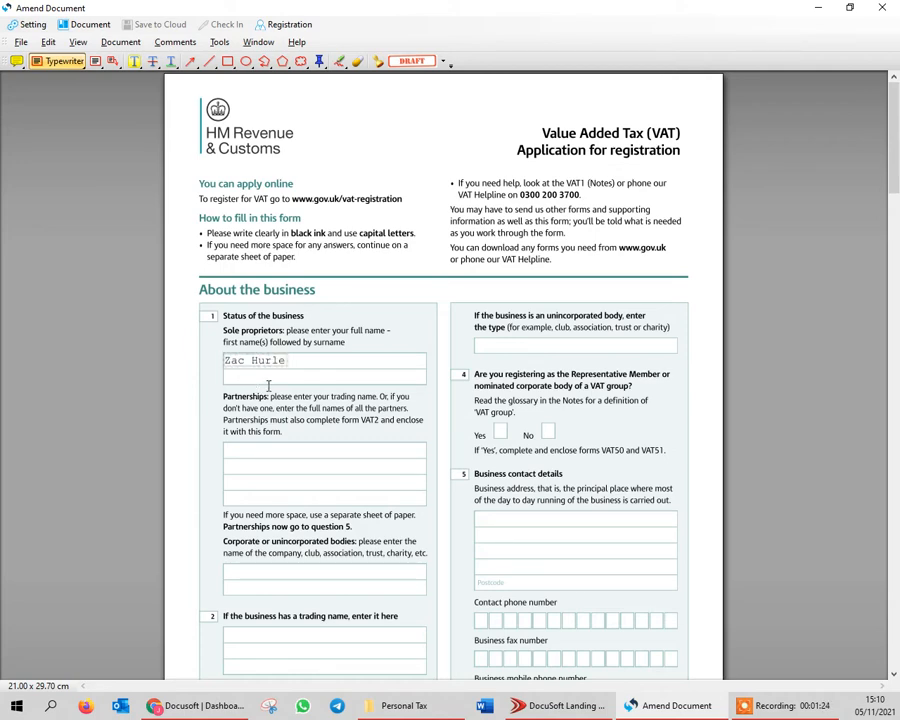
pyautogui.click(228, 449)
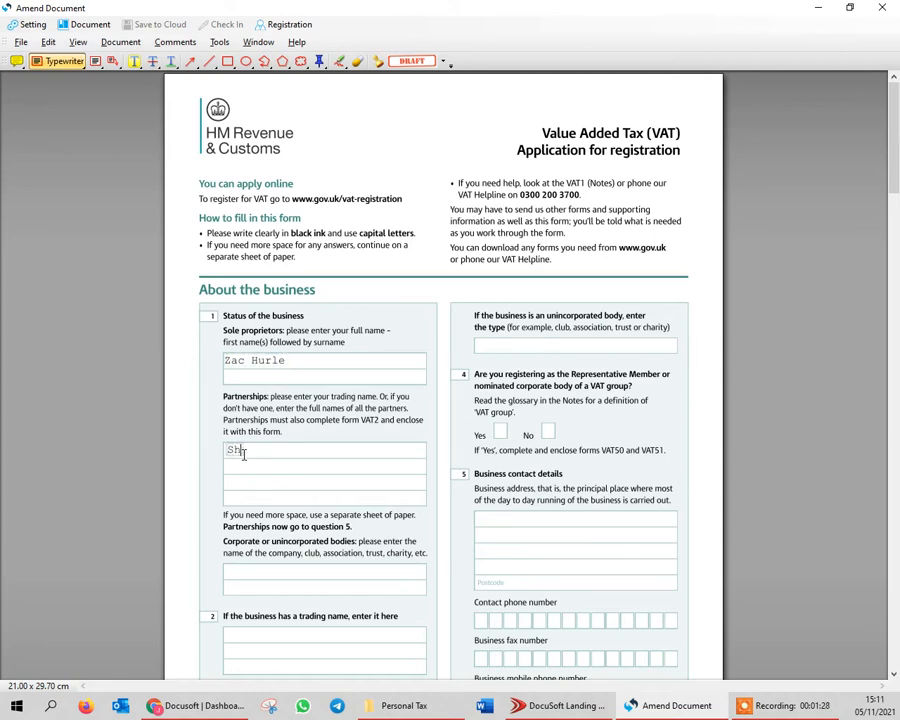
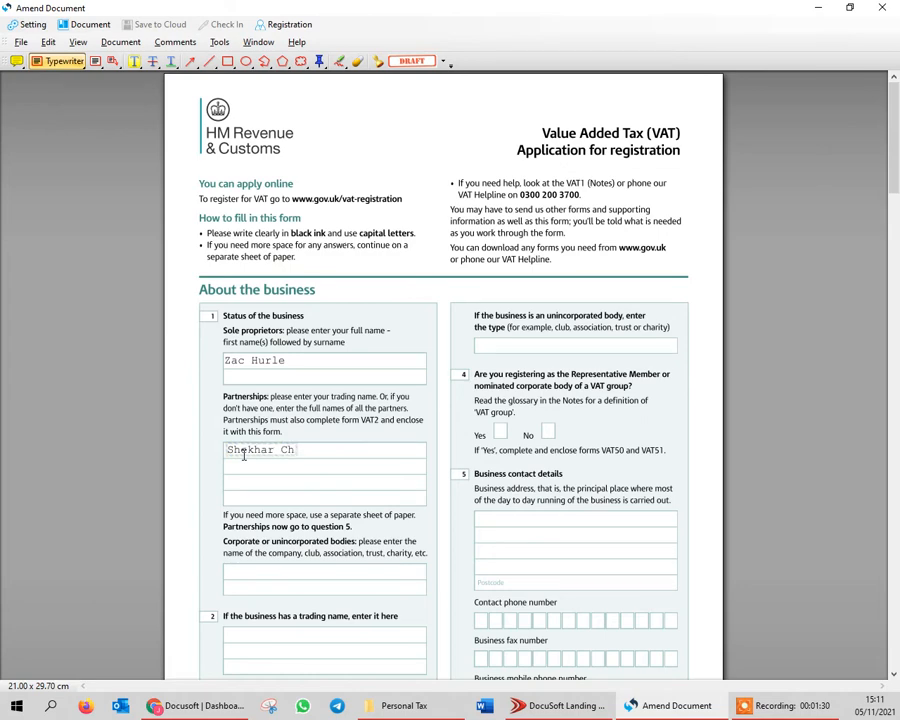
# Mark the Yes box of question 4, on registering as a VAT group's Representative Member, with an x
pyautogui.click(496, 430)
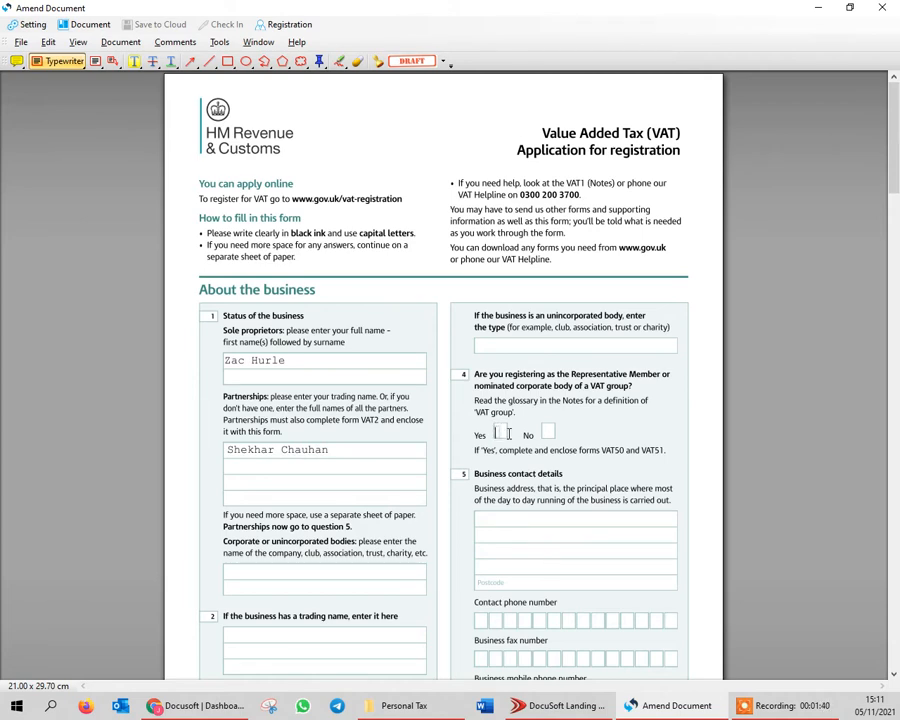
pyautogui.click(499, 433)
pyautogui.write('x')
# Enter the first two digits of the contact phone number in the business contact details, one digit per box
pyautogui.scroll(-1, 346, 530)
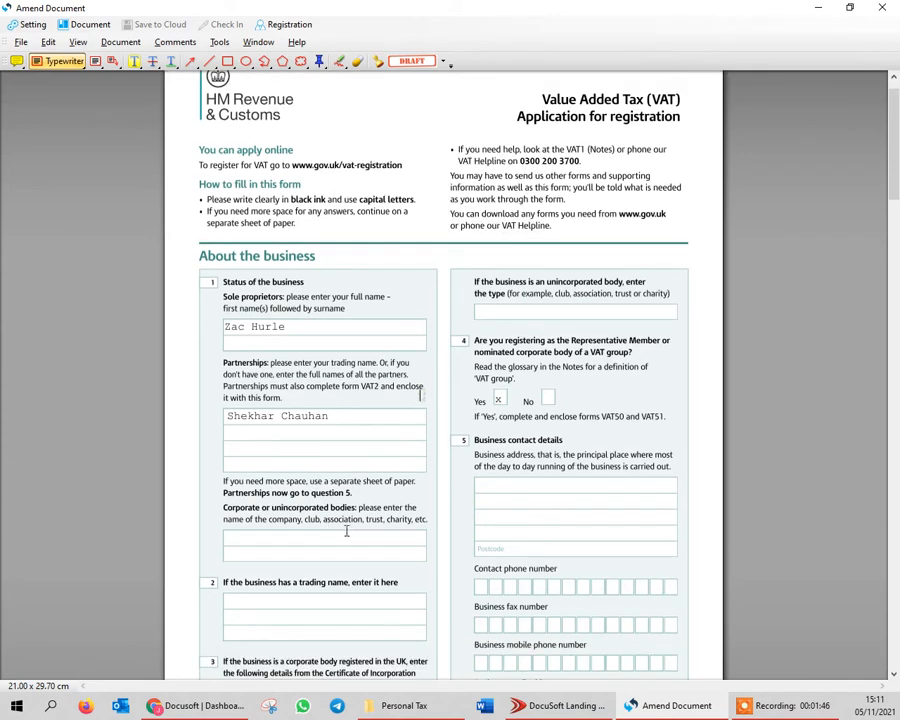
pyautogui.scroll(-2, 346, 530)
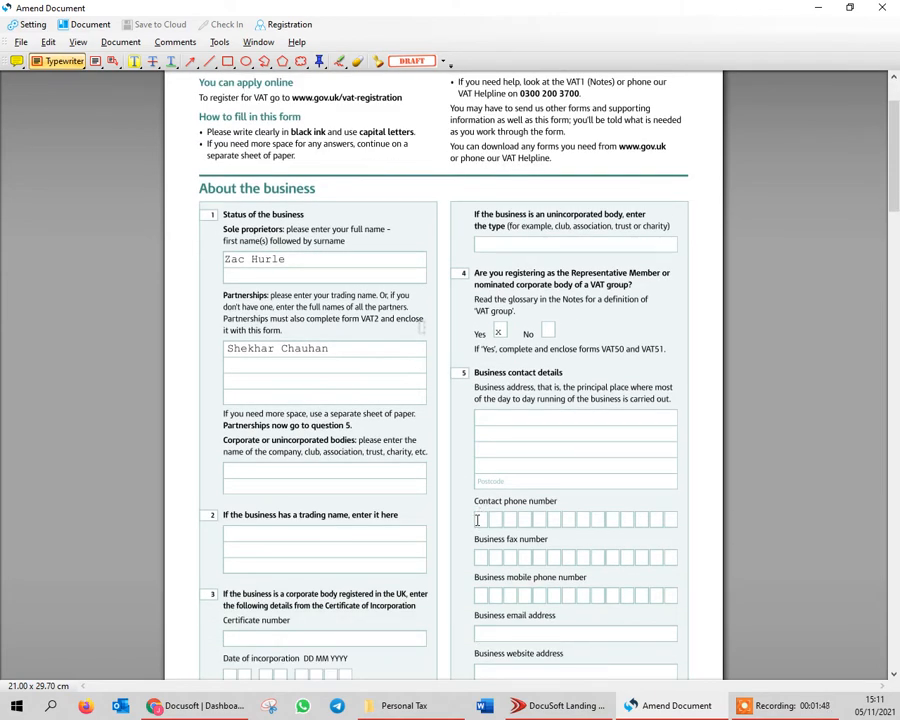
pyautogui.click(477, 520)
pyautogui.write('01')
# Flatten the annotations on all pages of the completed form, including non-printable ones and form fields
pyautogui.scroll(3, 262, 398)
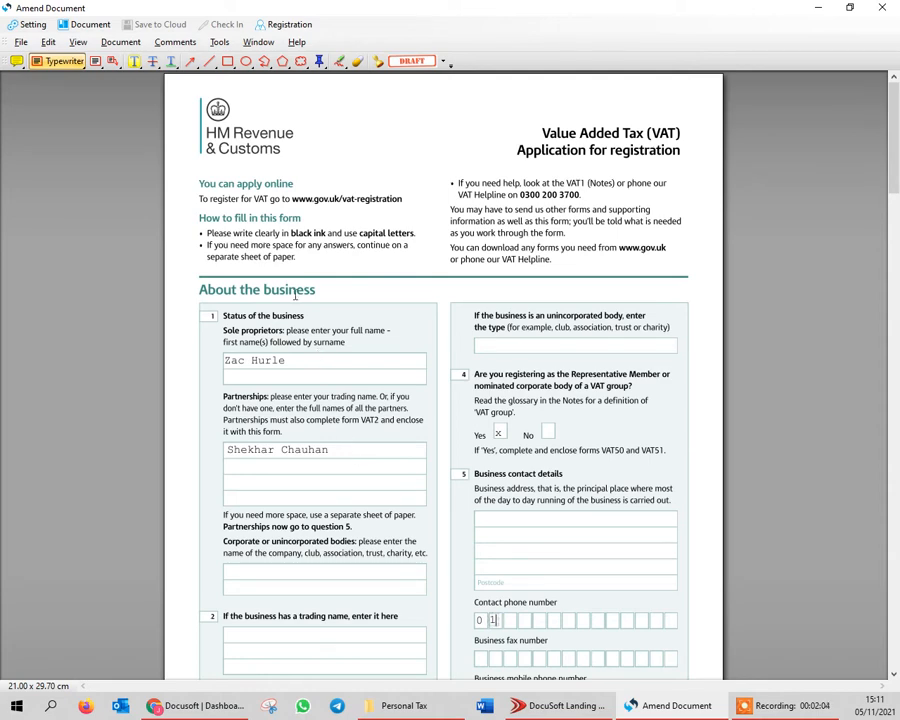
pyautogui.click(173, 45)
pyautogui.click(182, 59)
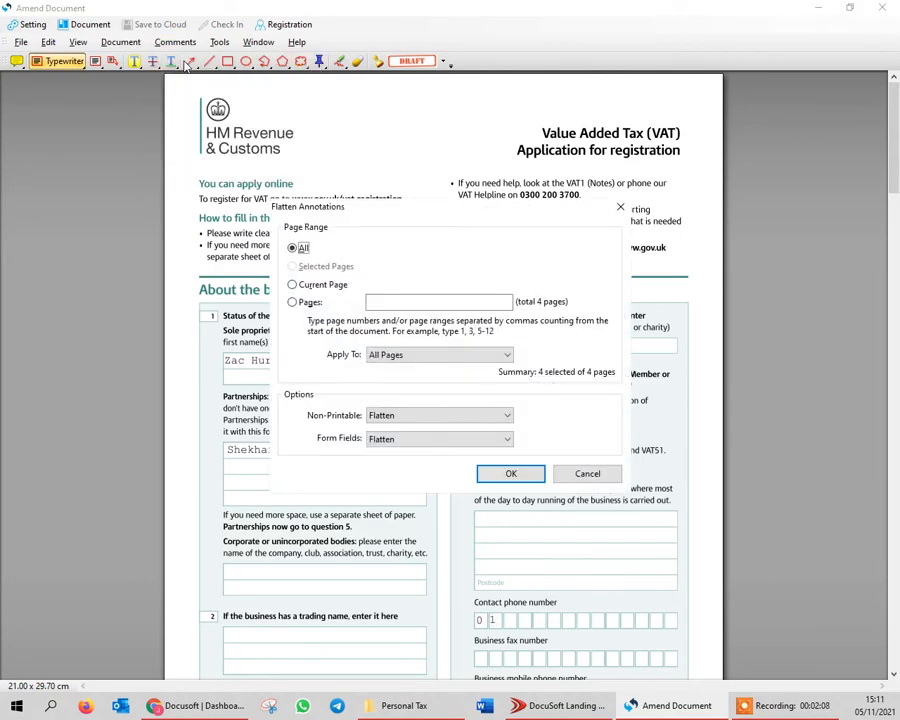
pyautogui.click(510, 473)
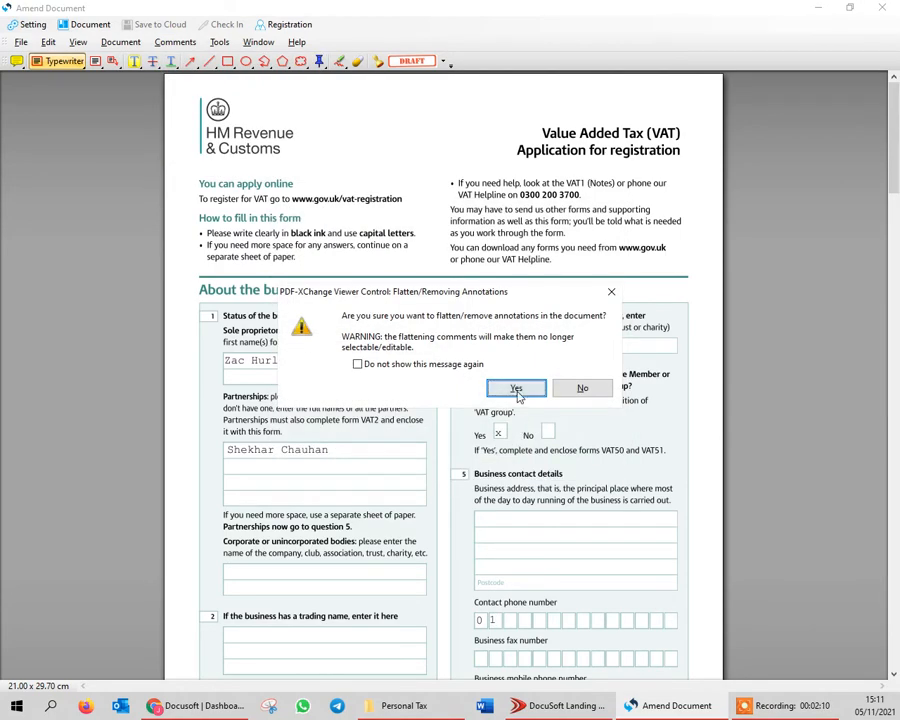
pyautogui.click(516, 389)
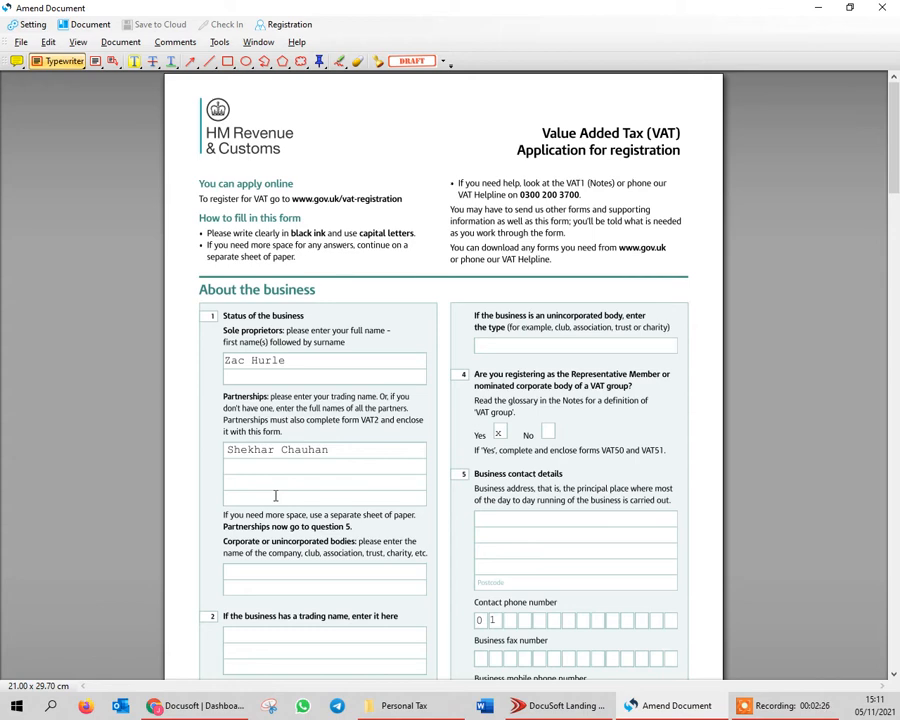
# Add a sticky note beside the VAT Helpline text on the form's first page, and cut it out again
pyautogui.click(16, 61)
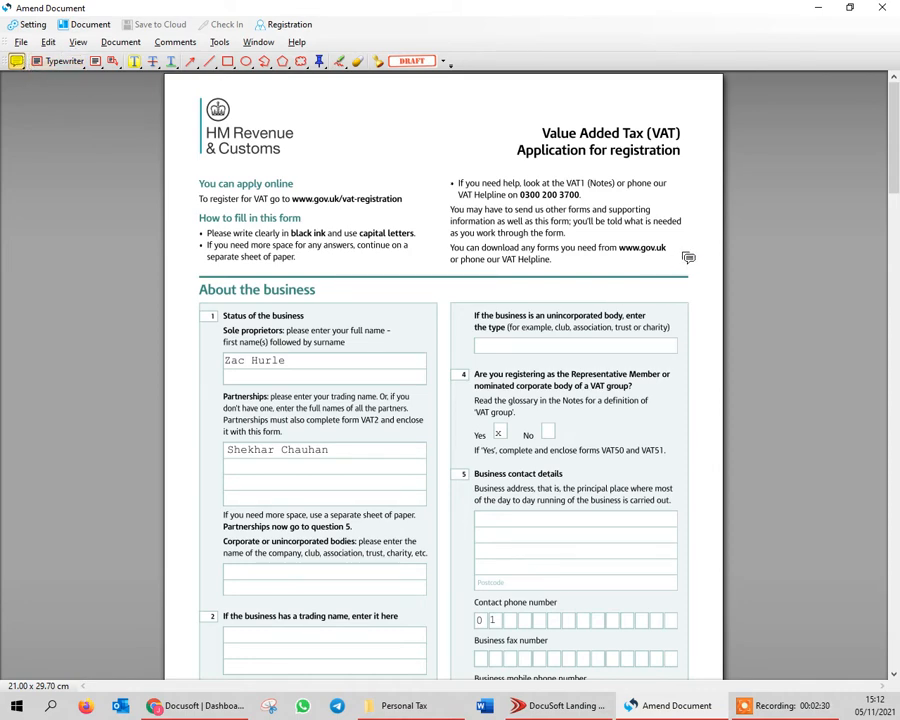
pyautogui.click(688, 257)
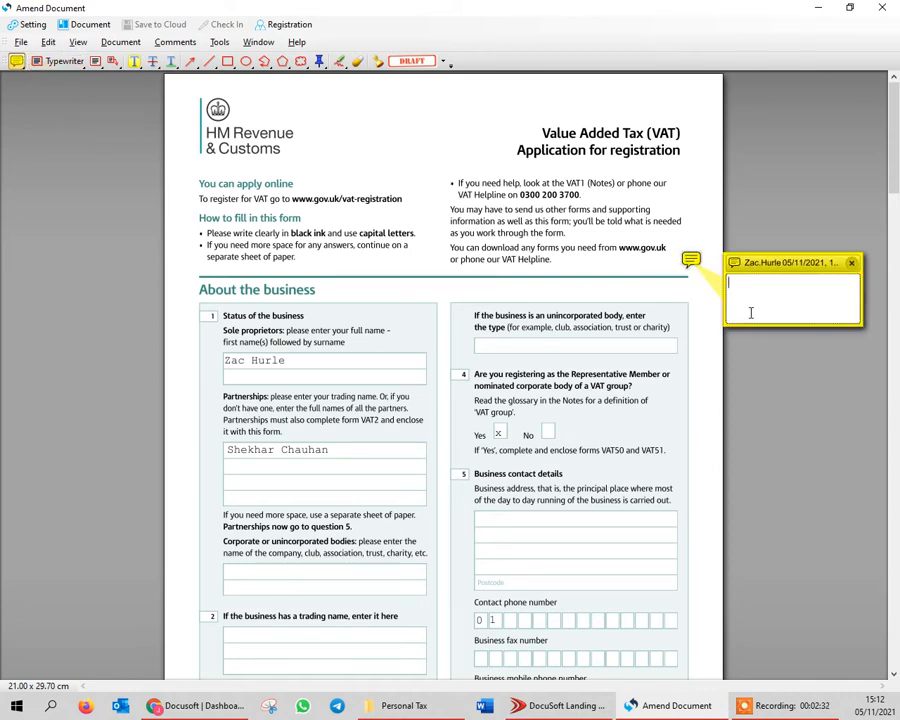
pyautogui.write('hl')
pyautogui.click(851, 263)
pyautogui.rightClick(689, 261)
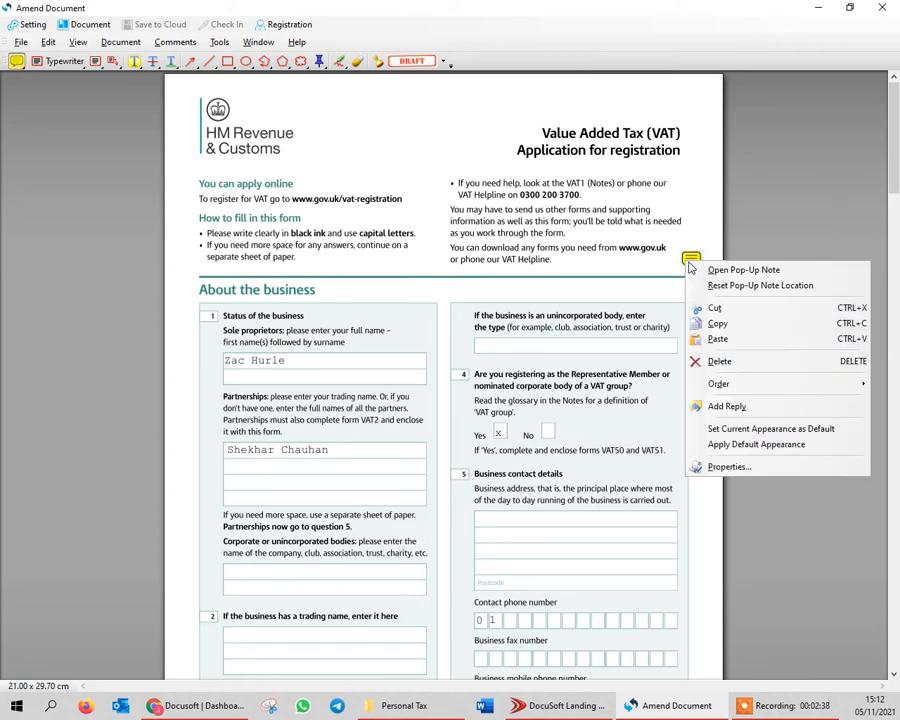
pyautogui.click(712, 307)
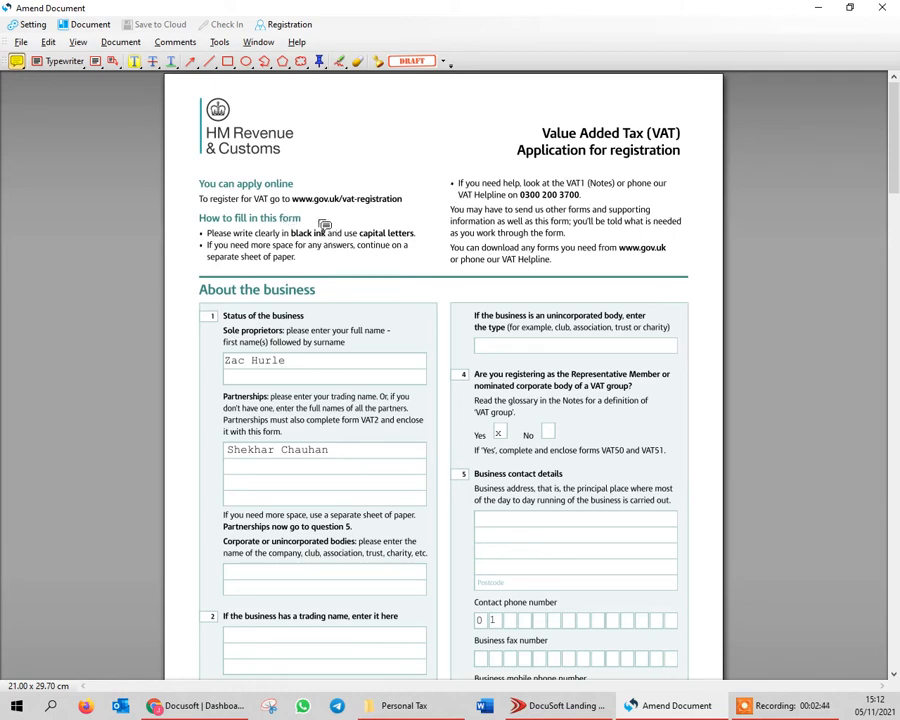
# Insert one empty A4 portrait page before the first page of the document
pyautogui.click(110, 45)
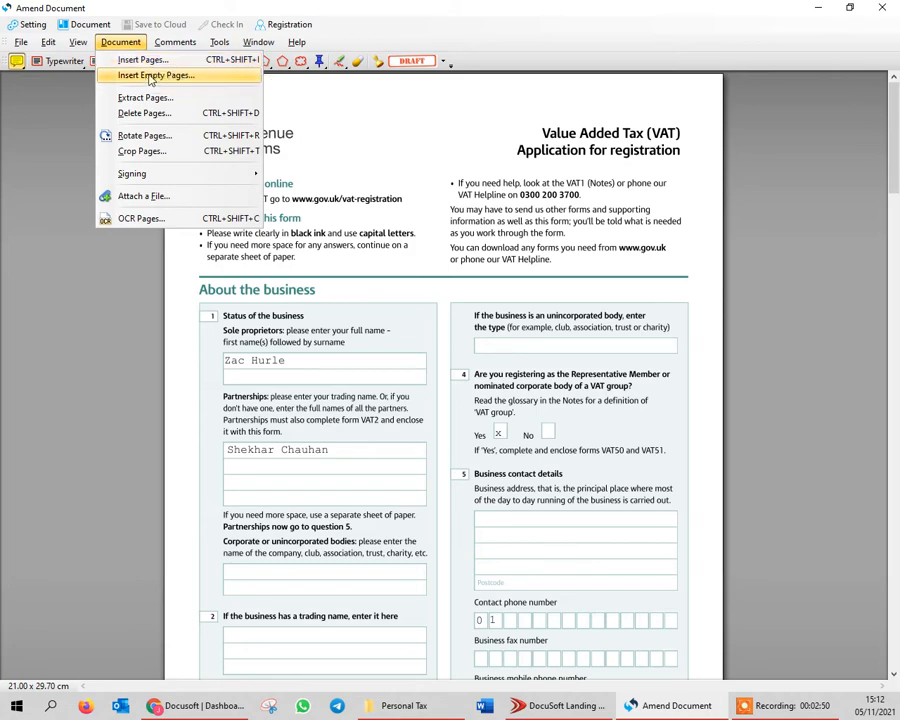
pyautogui.click(126, 78)
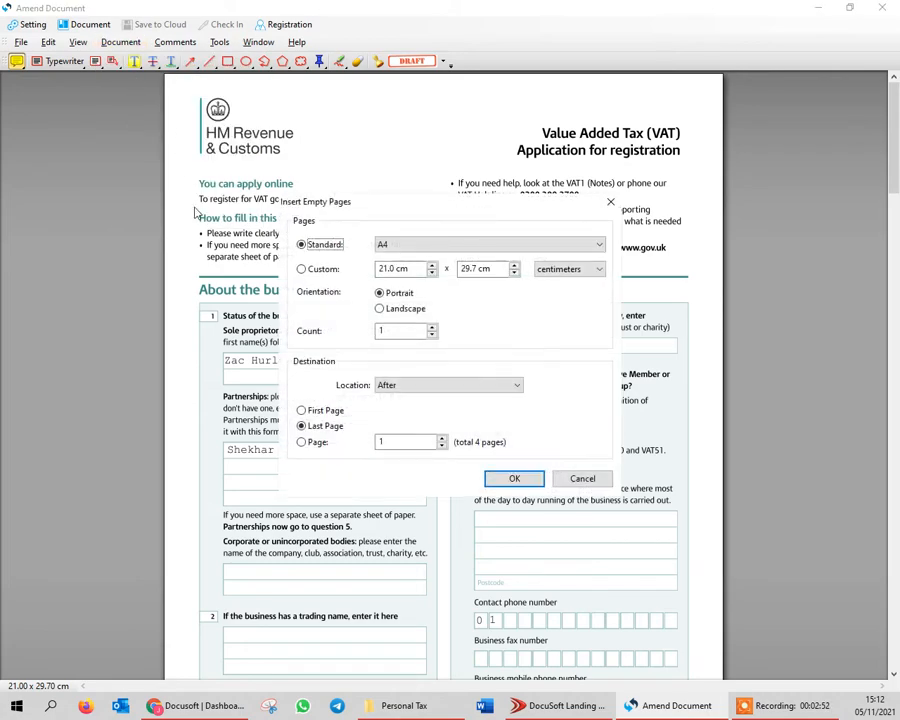
pyautogui.click(302, 411)
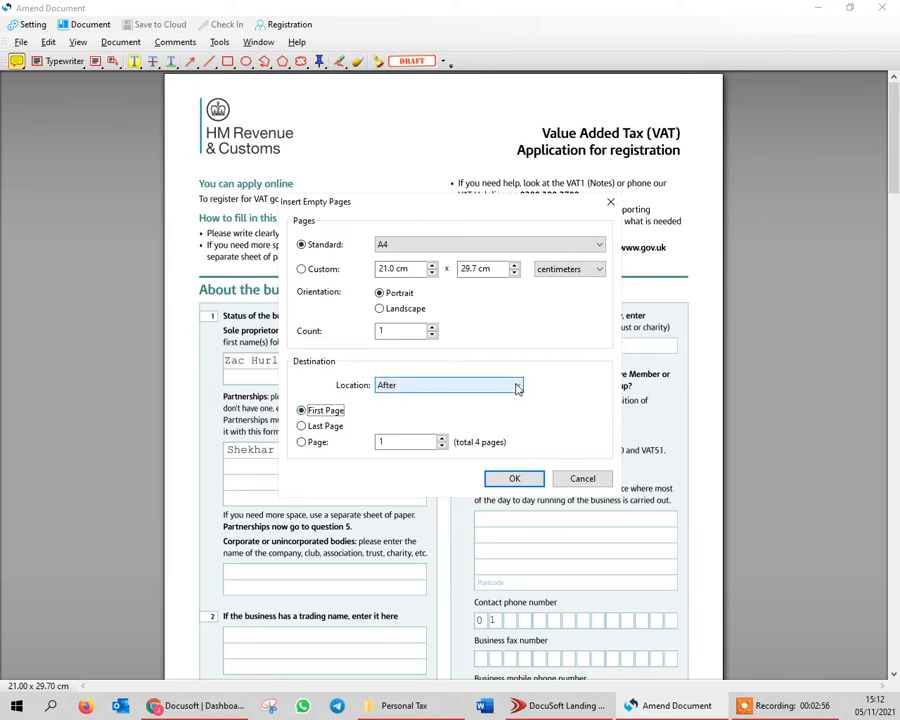
pyautogui.click(478, 387)
pyautogui.click(452, 399)
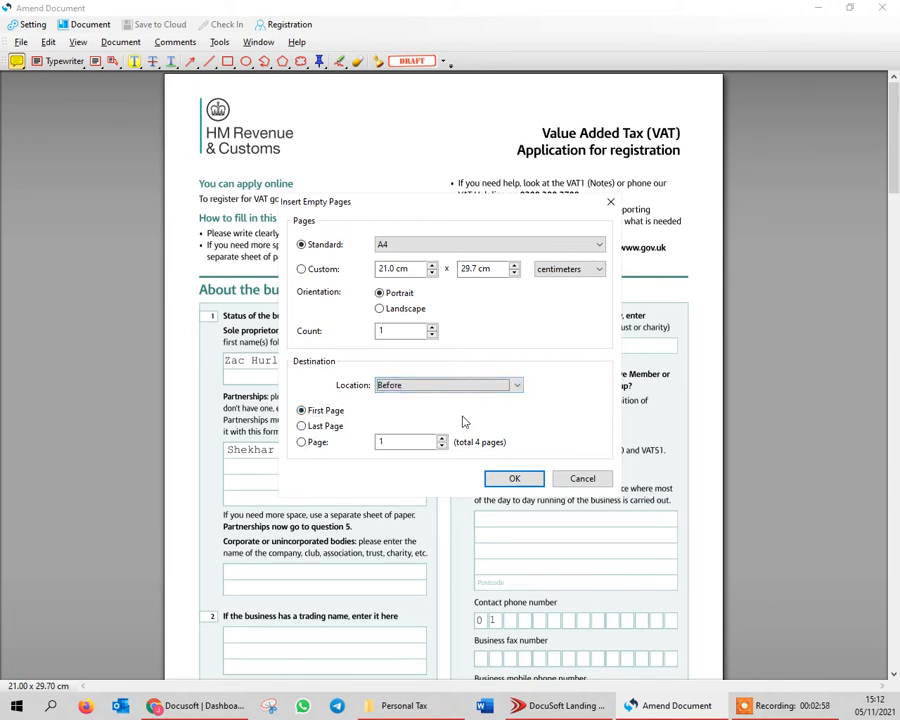
pyautogui.click(512, 484)
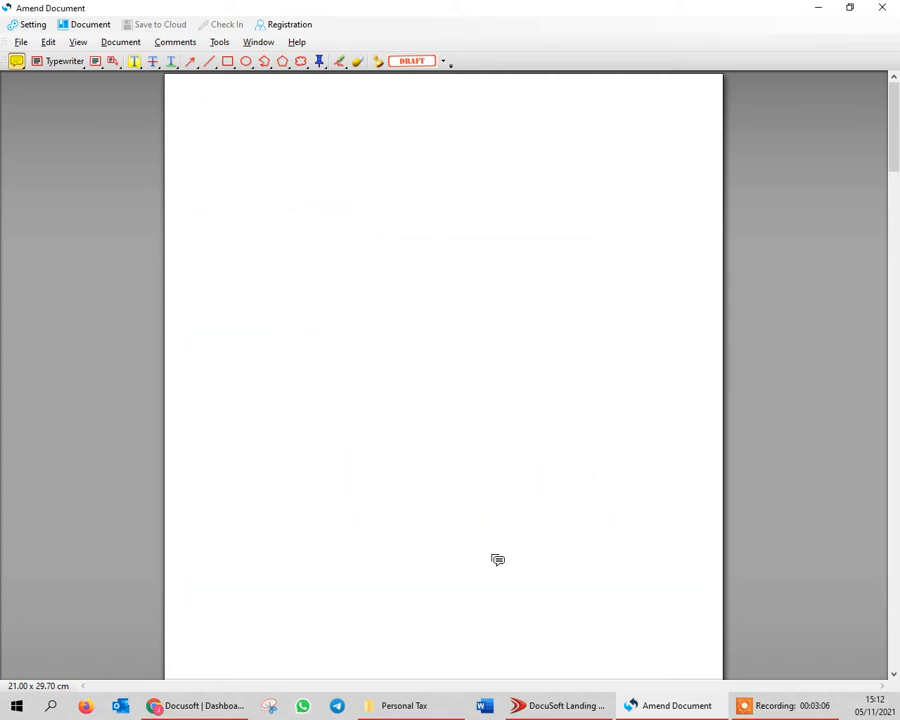
# Place a Typewriter text entry near the top left corner of the empty page
pyautogui.scroll(10, 424, 361)
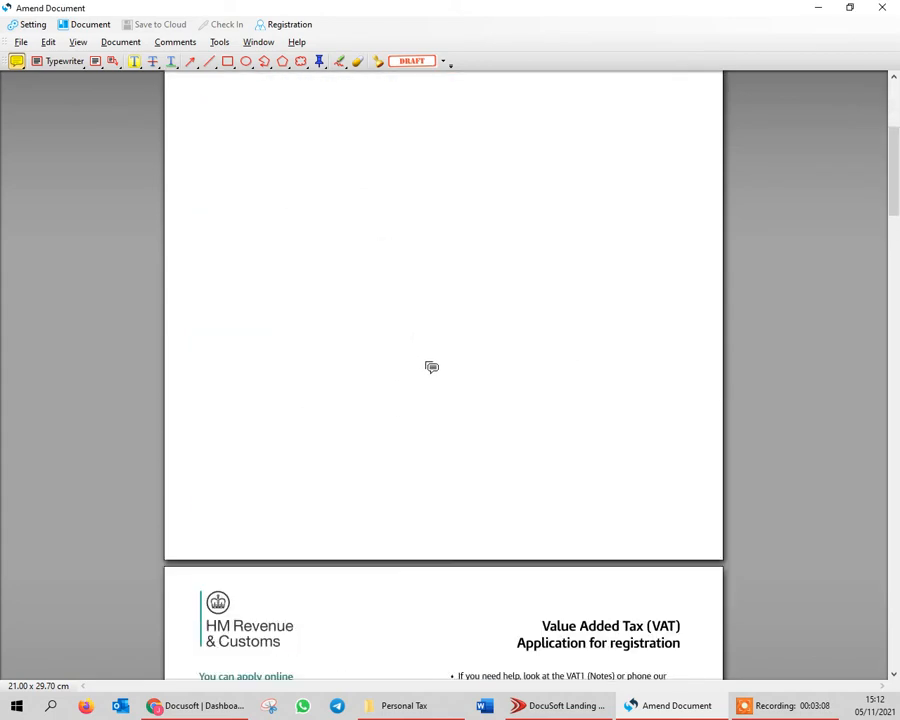
pyautogui.click(44, 62)
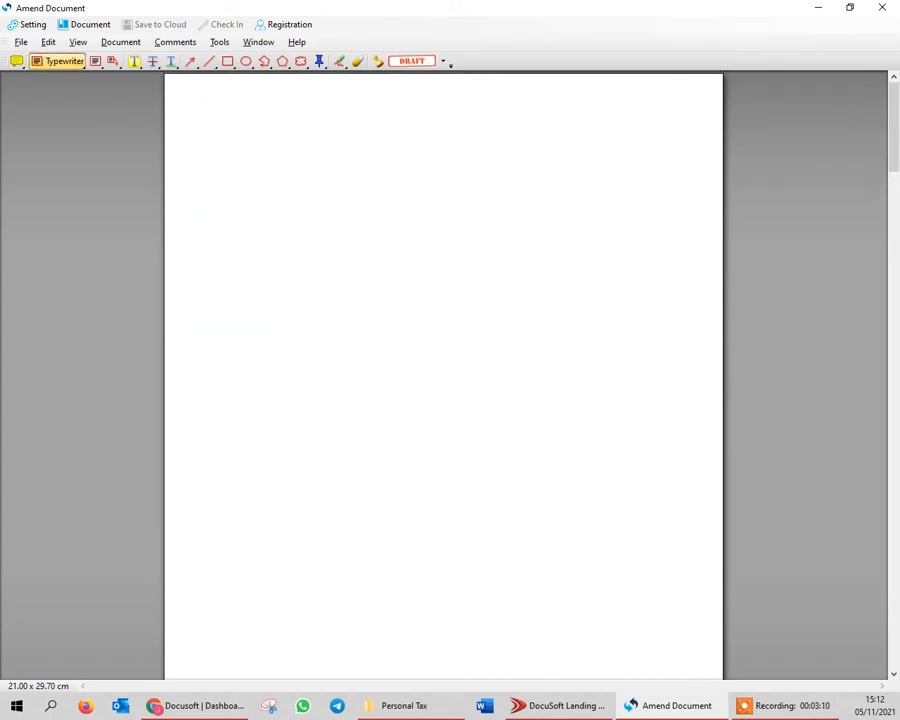
pyautogui.click(194, 121)
pyautogui.write('dEAR sIRS')
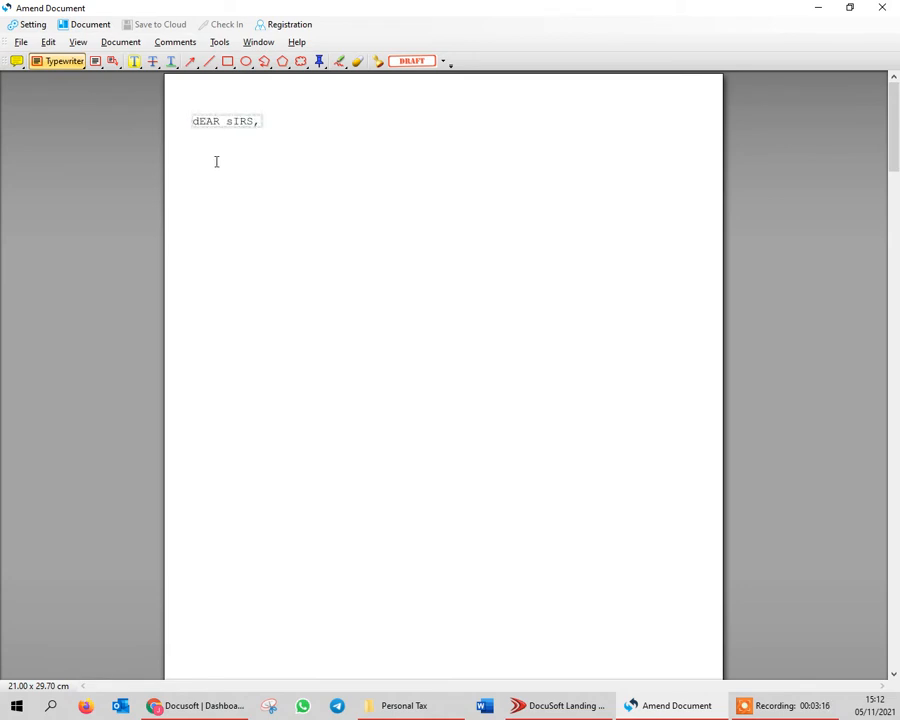
pyautogui.write(',')
pyautogui.press('Return')
pyautogui.press('BackSpace')
pyautogui.press('BackSpace')
pyautogui.press('BackSpace')
pyautogui.press('BackSpace')
pyautogui.press('BackSpace')
pyautogui.press('BackSpace')
pyautogui.press('BackSpace')
pyautogui.press('BackSpace')
pyautogui.press('BackSpace')
pyautogui.press('BackSpace')
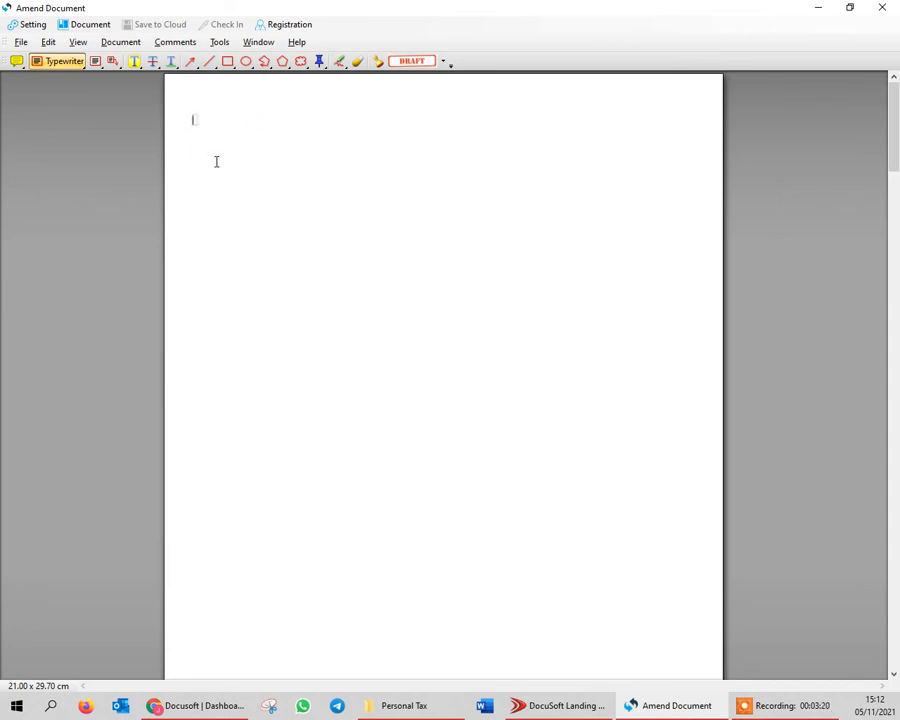
# Write the salutation "Dear Sirs," and, after a blank line, start the letter text with "I am"
pyautogui.write('Dear Sir')
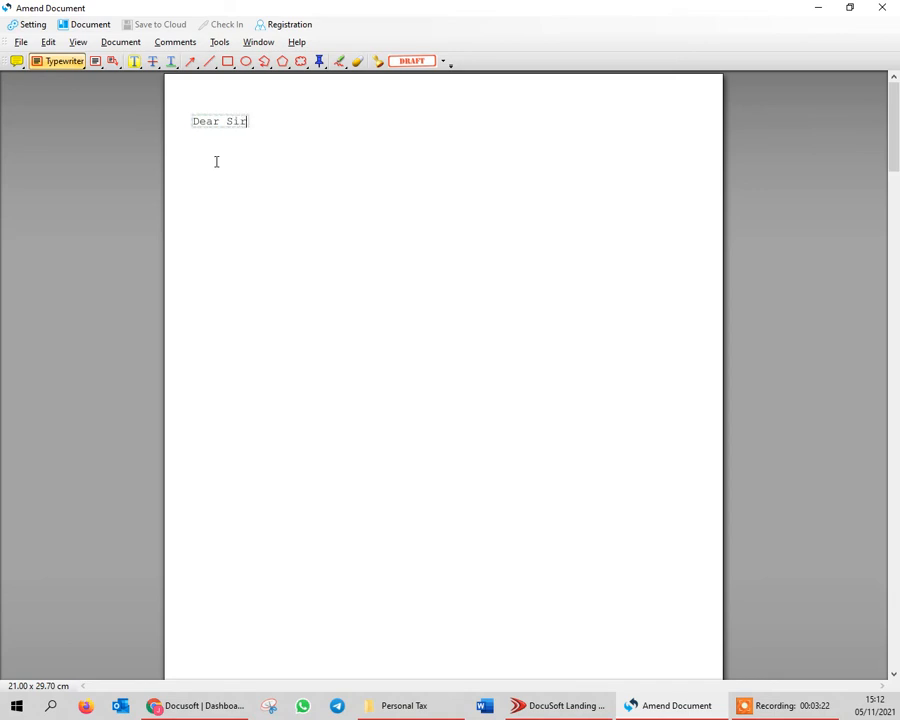
pyautogui.write('s,')
pyautogui.press('Return')
pyautogui.press('Return')
pyautogui.write('I am')
# Flatten the annotations on all pages so the letter text on the inserted page becomes fixed
pyautogui.scroll(-3, 298, 256)
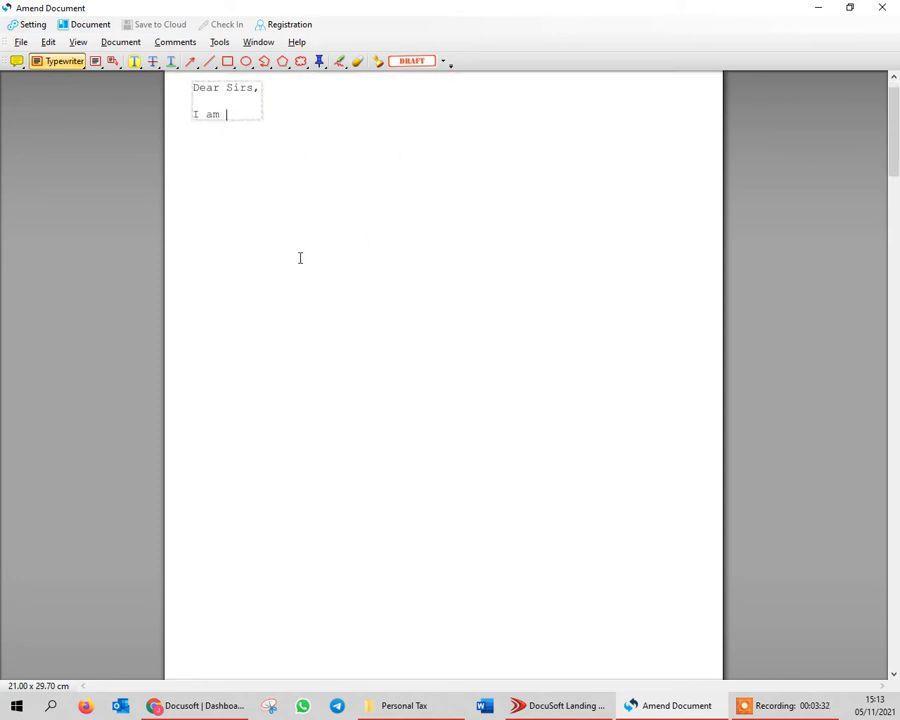
pyautogui.scroll(3, 320, 331)
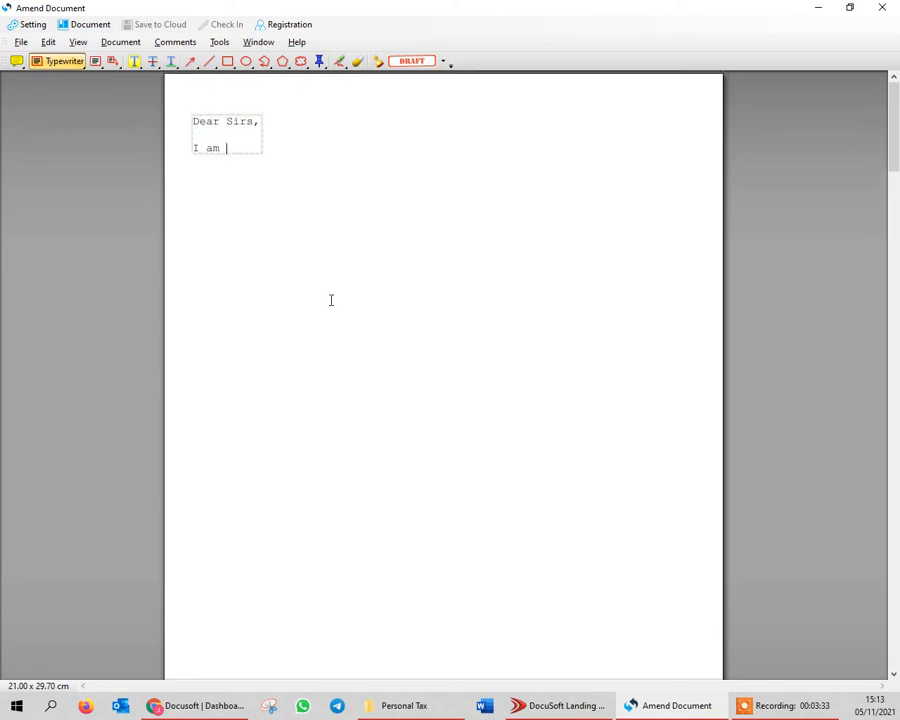
pyautogui.click(178, 44)
pyautogui.click(182, 61)
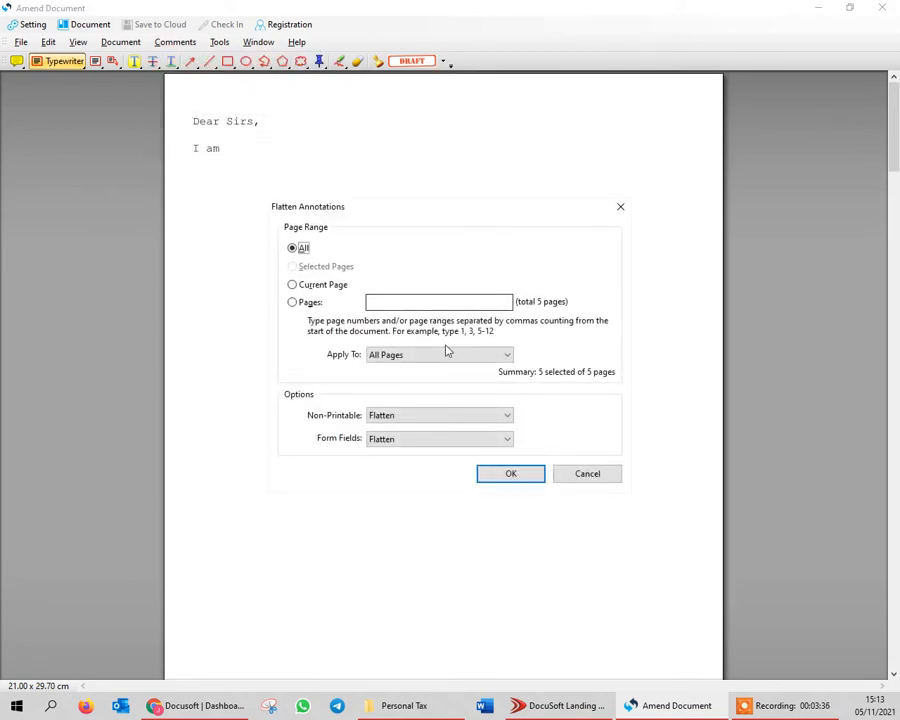
pyautogui.click(516, 474)
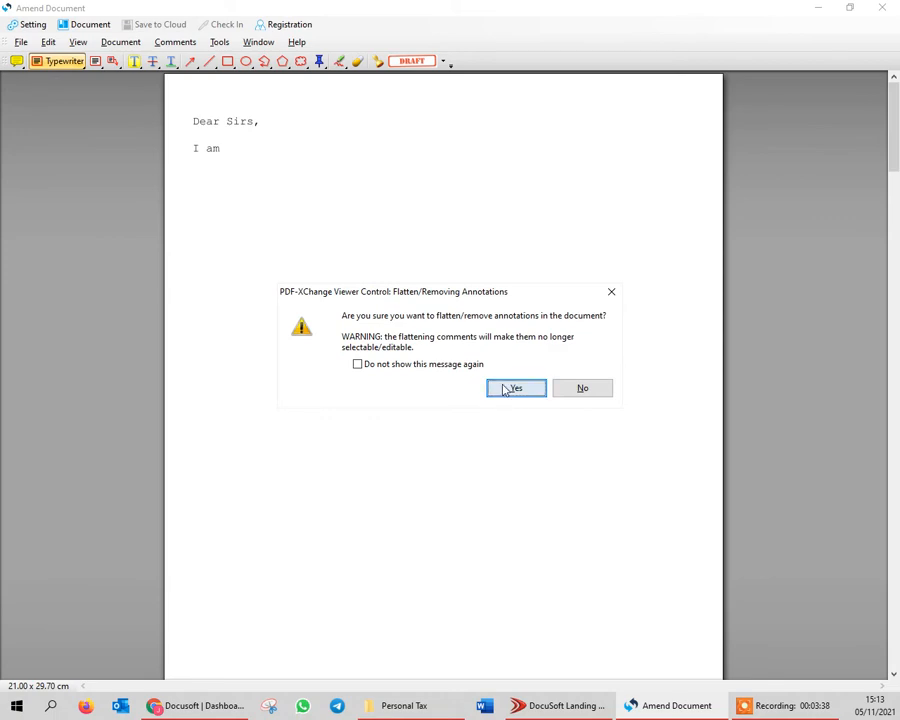
pyautogui.click(506, 390)
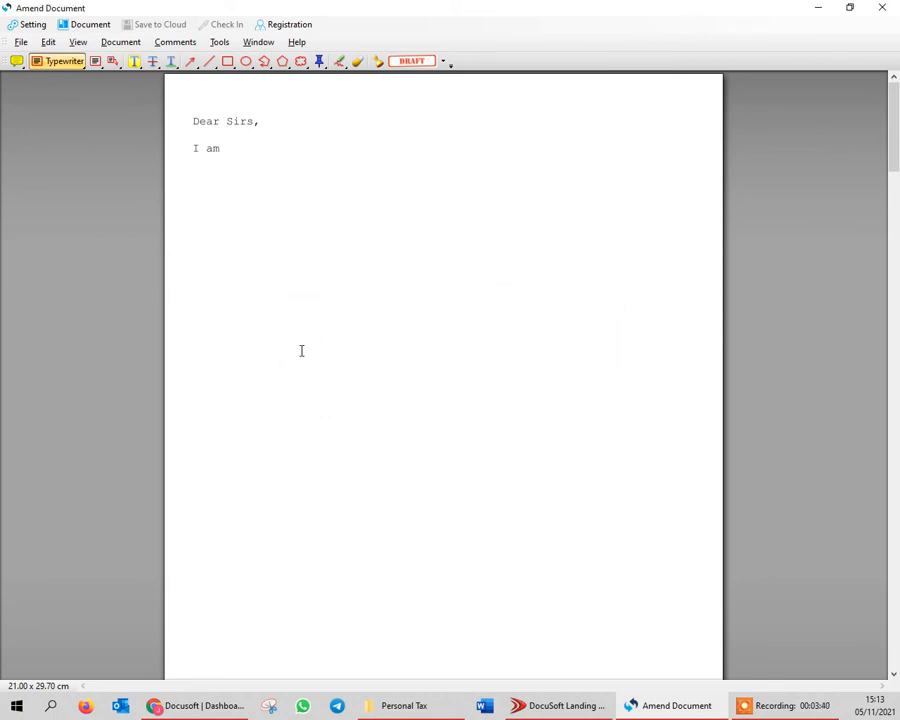
pyautogui.scroll(-2, 269, 299)
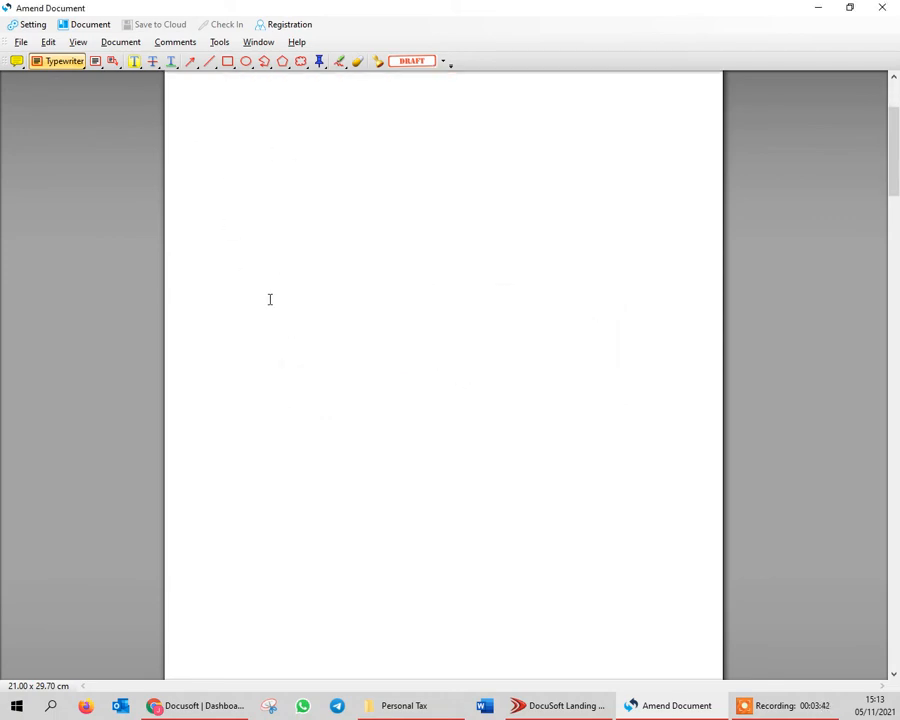
# Attach the Checklist Word document from the Personal Tax folder to the PDF
pyautogui.scroll(-5, 269, 299)
pyautogui.scroll(2, 378, 370)
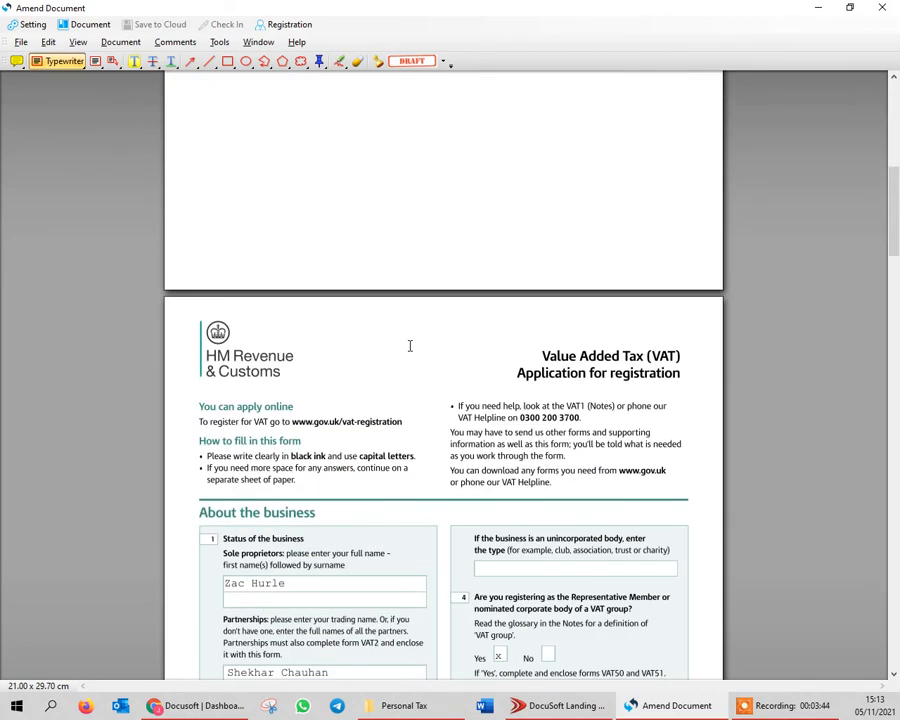
pyautogui.scroll(5, 410, 320)
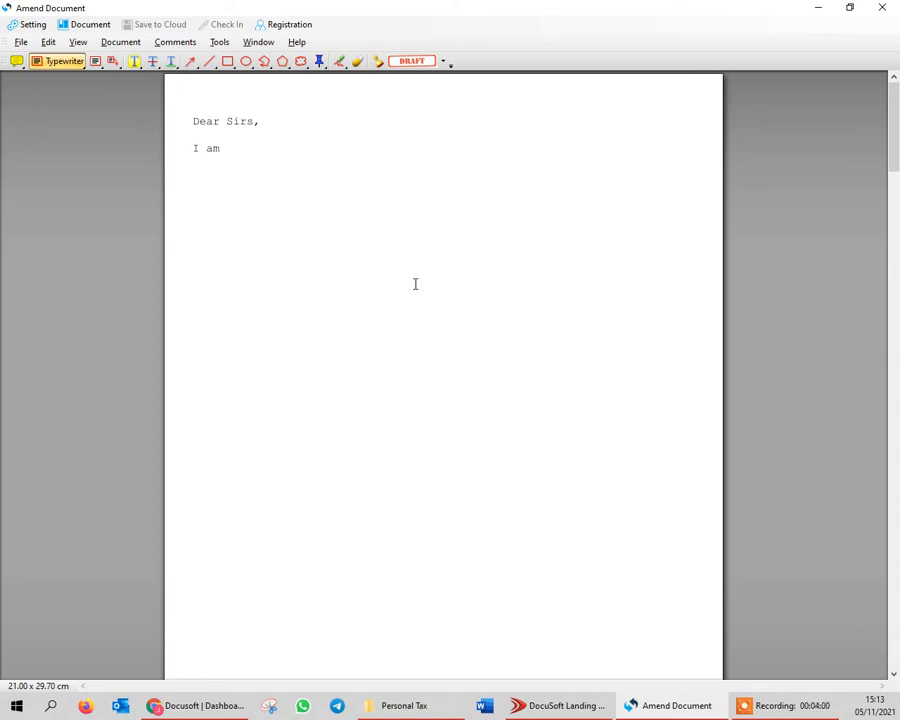
pyautogui.click(120, 42)
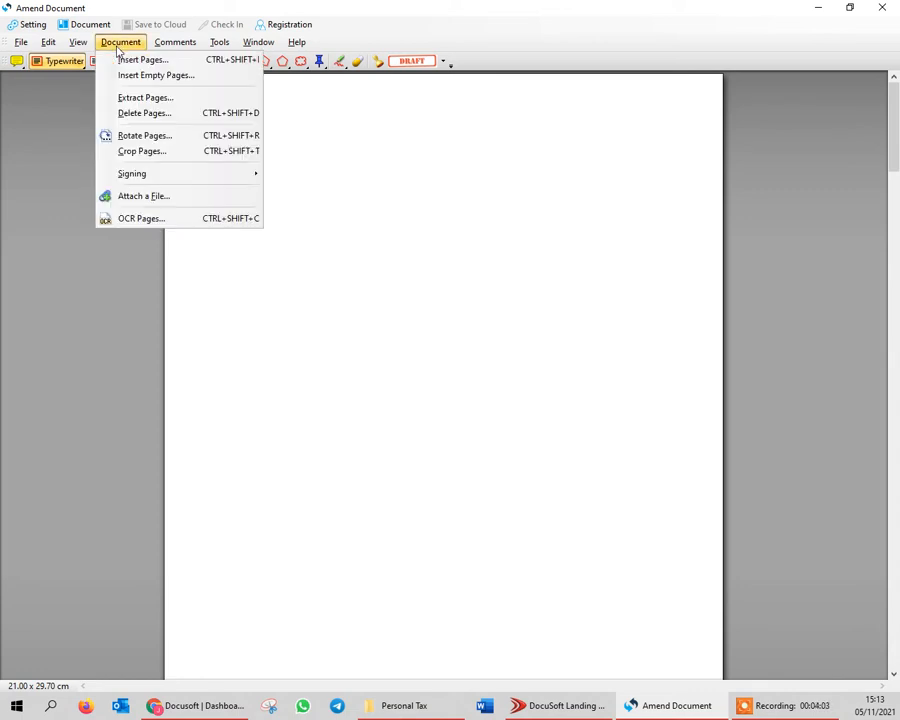
pyautogui.click(145, 198)
pyautogui.scroll(-5, 223, 175)
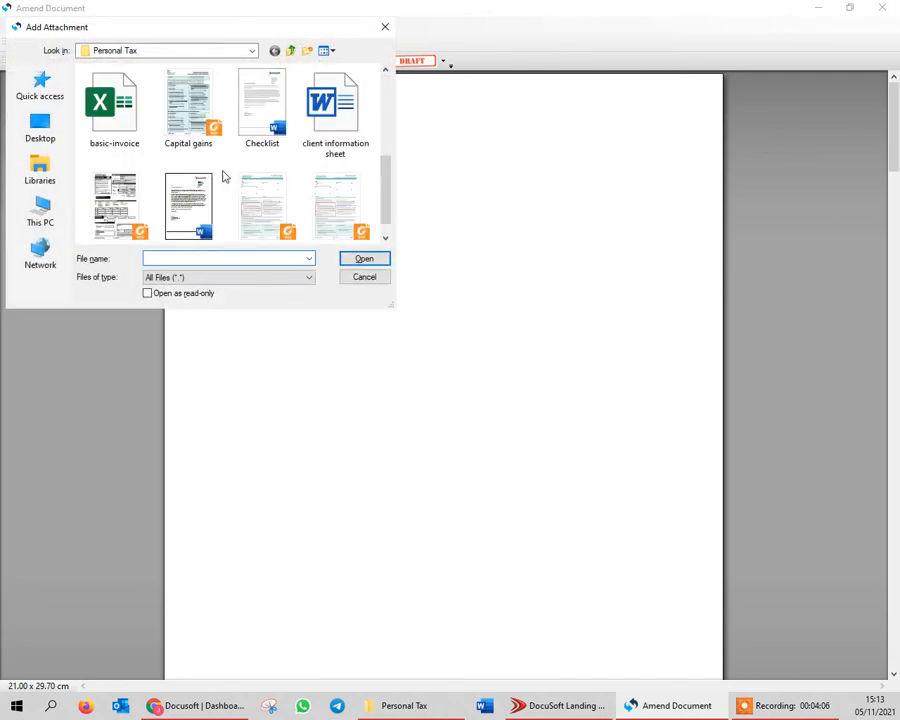
pyautogui.scroll(3, 225, 215)
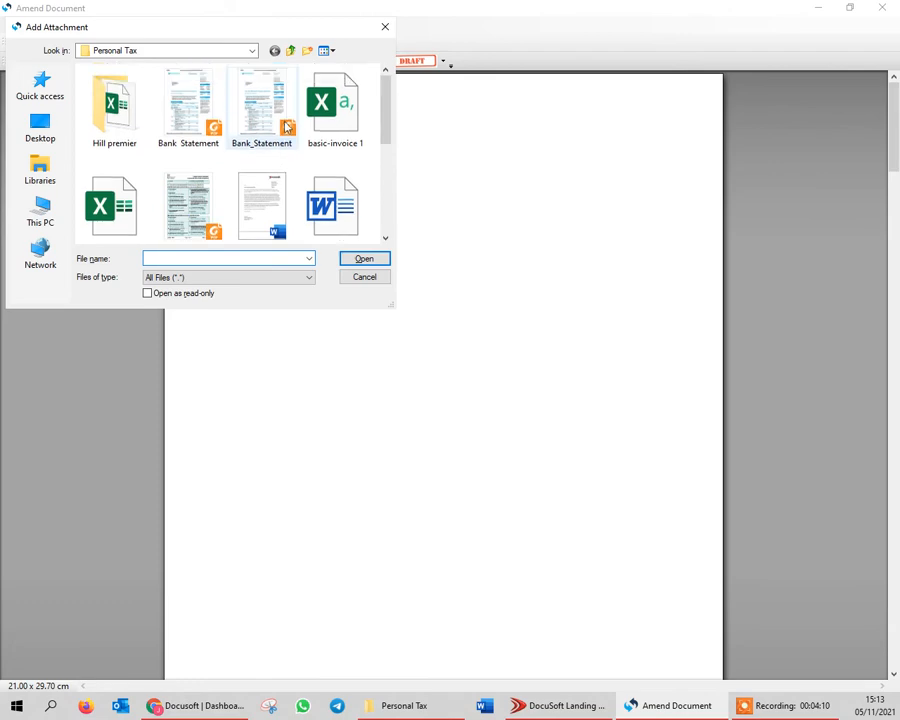
pyautogui.scroll(-1, 262, 132)
pyautogui.click(265, 118)
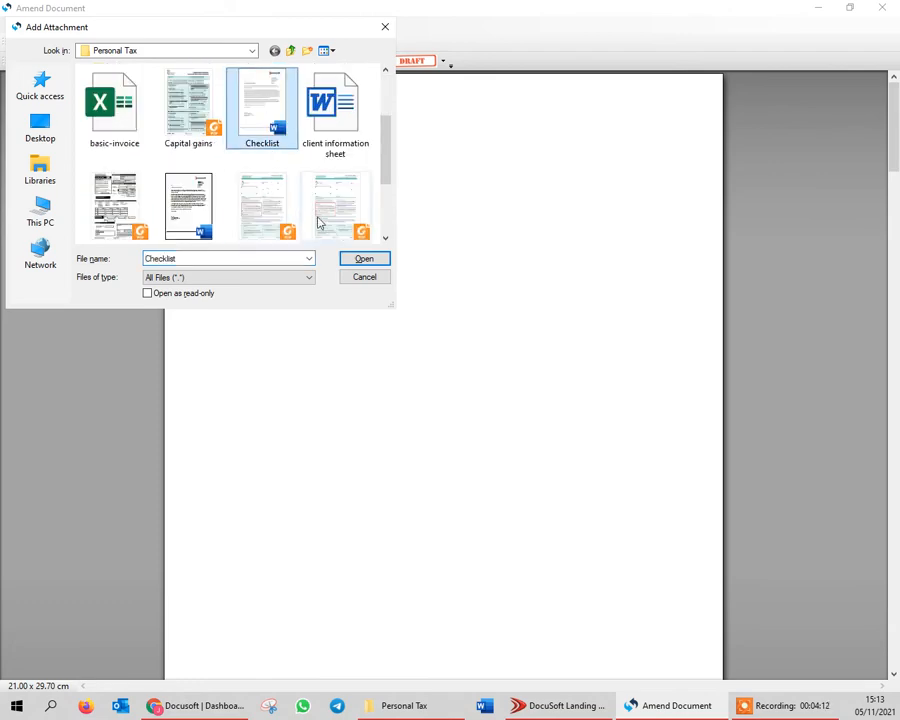
pyautogui.click(363, 258)
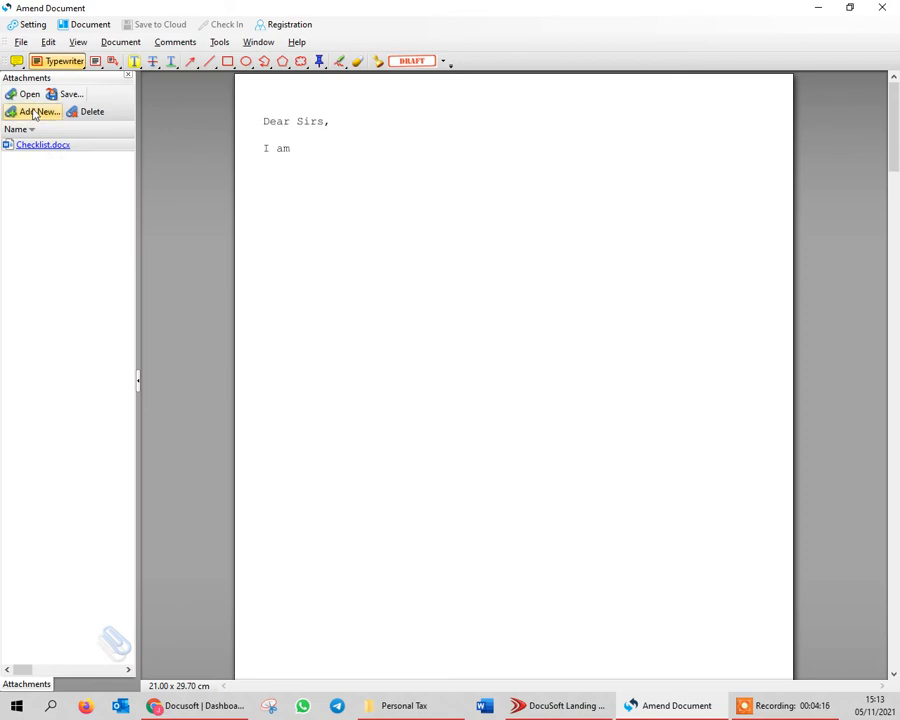
# Add Tax_Return - Copy.pdf as a further attachment and close the attachments list
pyautogui.click(28, 112)
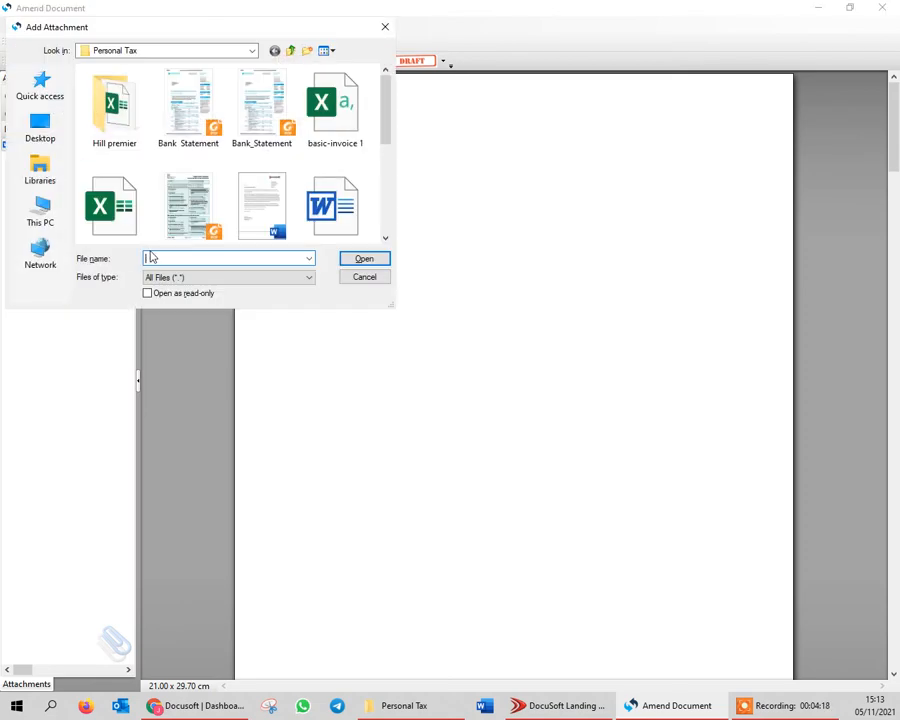
pyautogui.scroll(-5, 230, 200)
pyautogui.scroll(2, 247, 188)
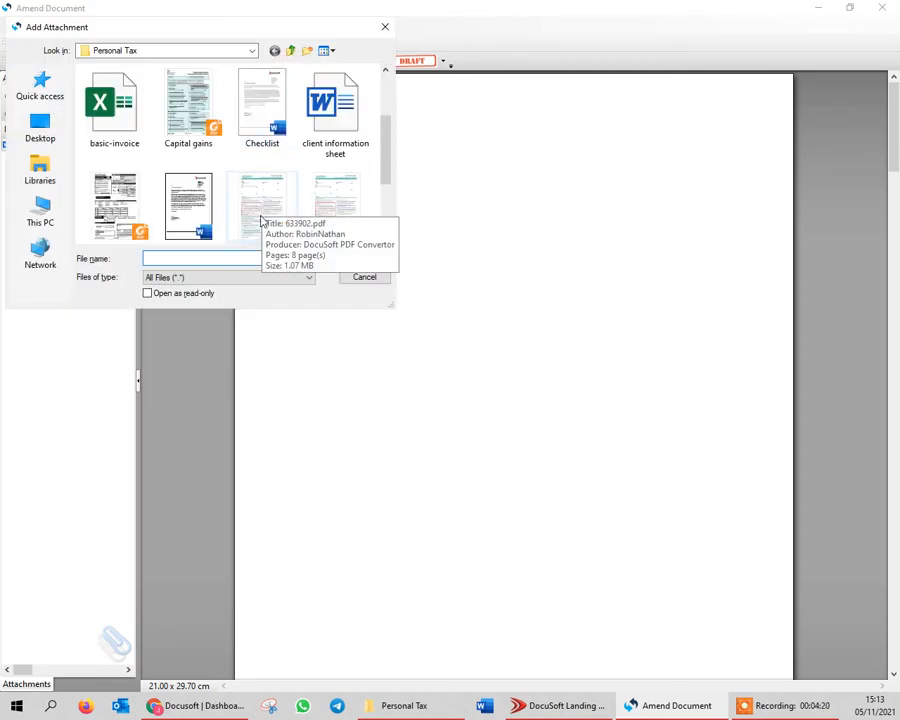
pyautogui.click(260, 208)
pyautogui.click(358, 258)
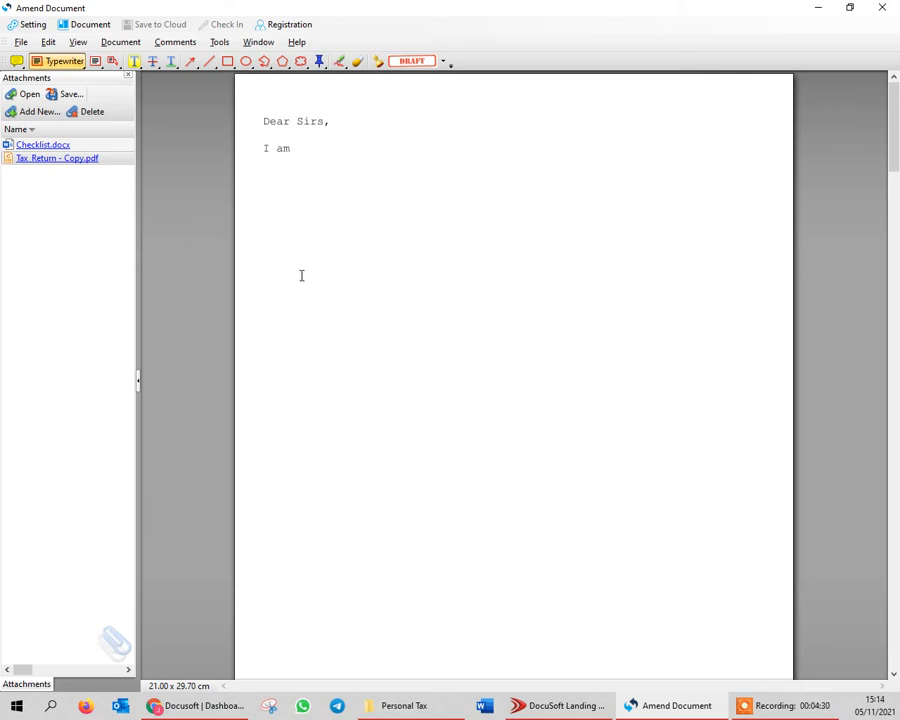
pyautogui.click(128, 78)
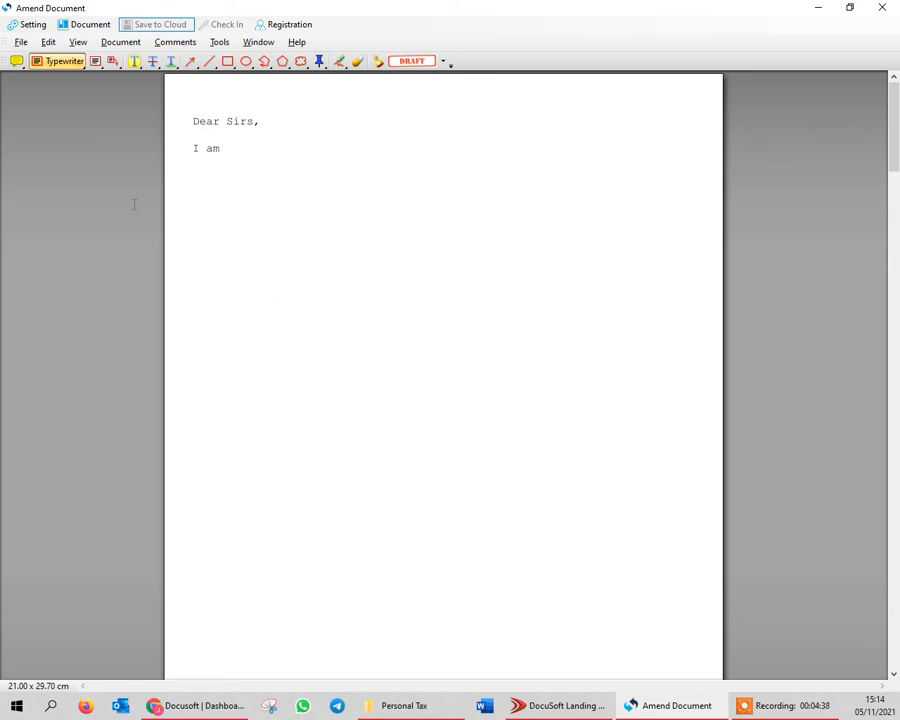
# Save the document in the Personal Tax folder as a PDF named "TEST - VAT1_Application_for_registration"
pyautogui.click(21, 42)
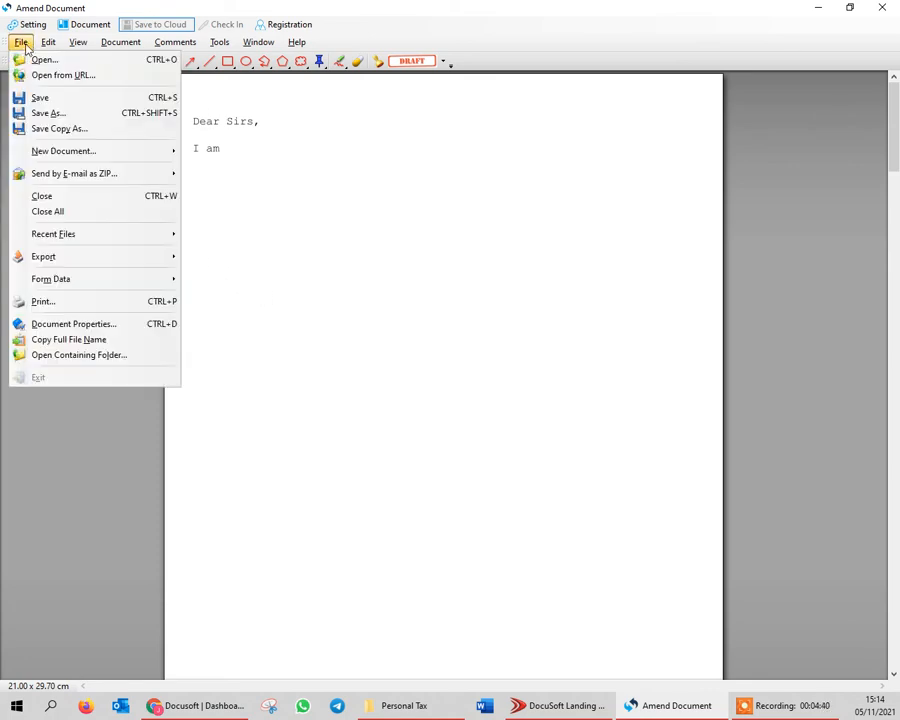
pyautogui.click(59, 117)
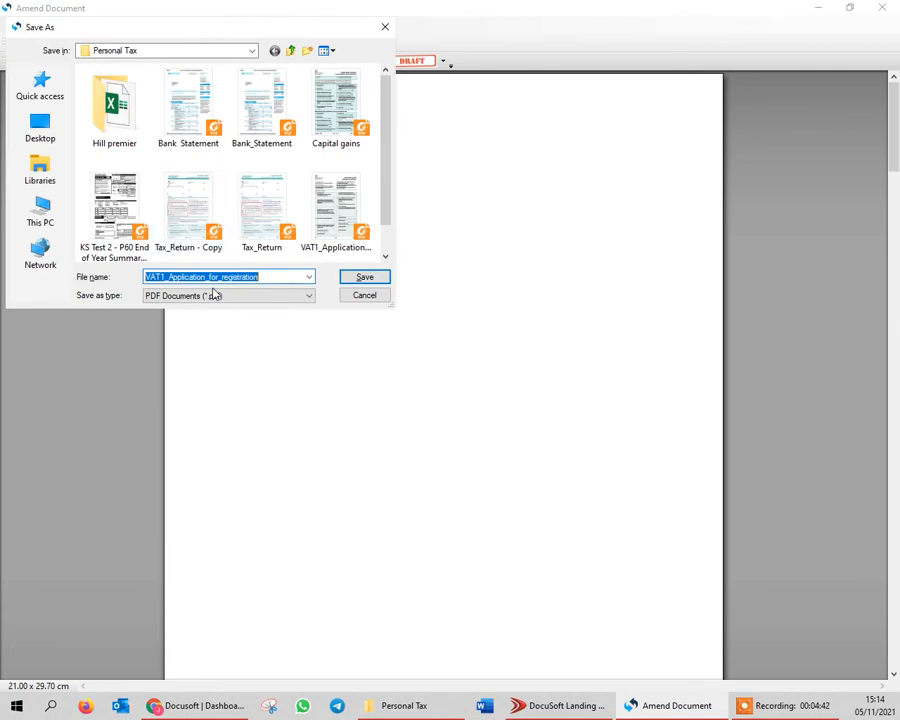
pyautogui.click(268, 277)
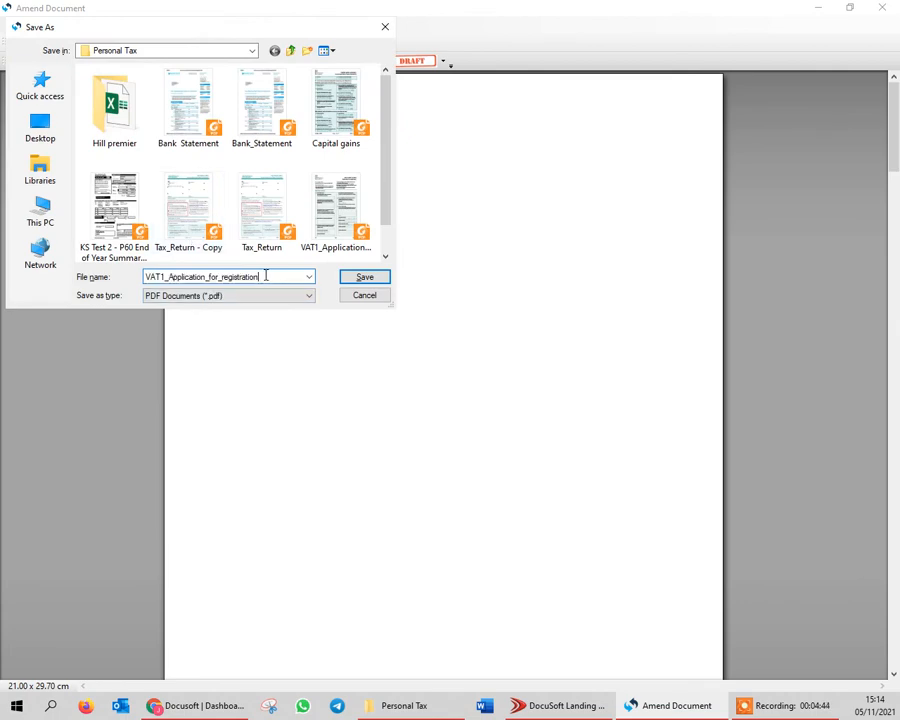
pyautogui.click(146, 277)
pyautogui.write('TEST ')
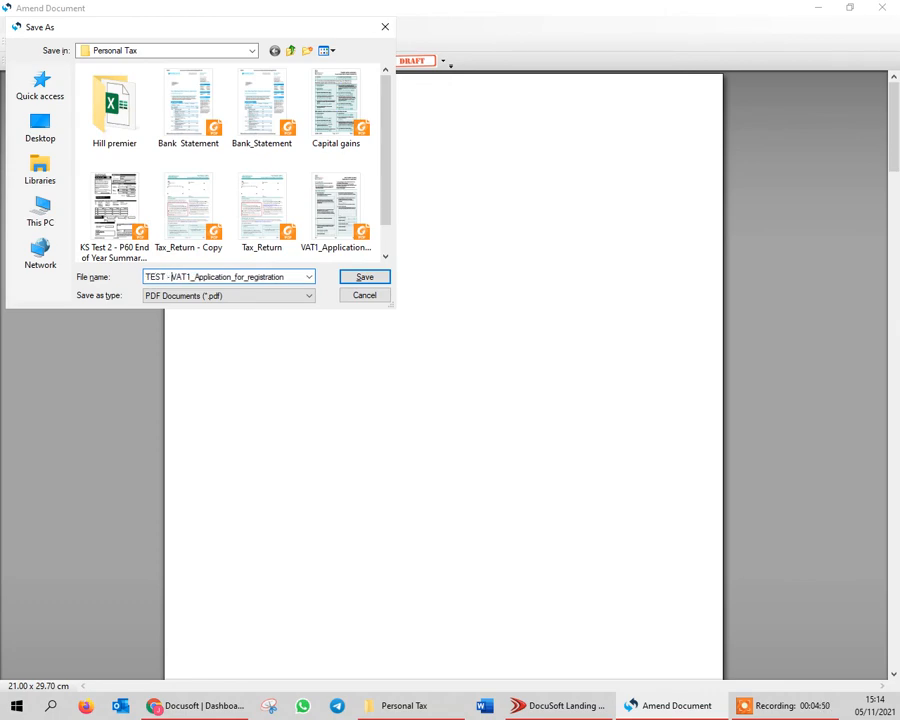
pyautogui.write('-')
pyautogui.click(362, 278)
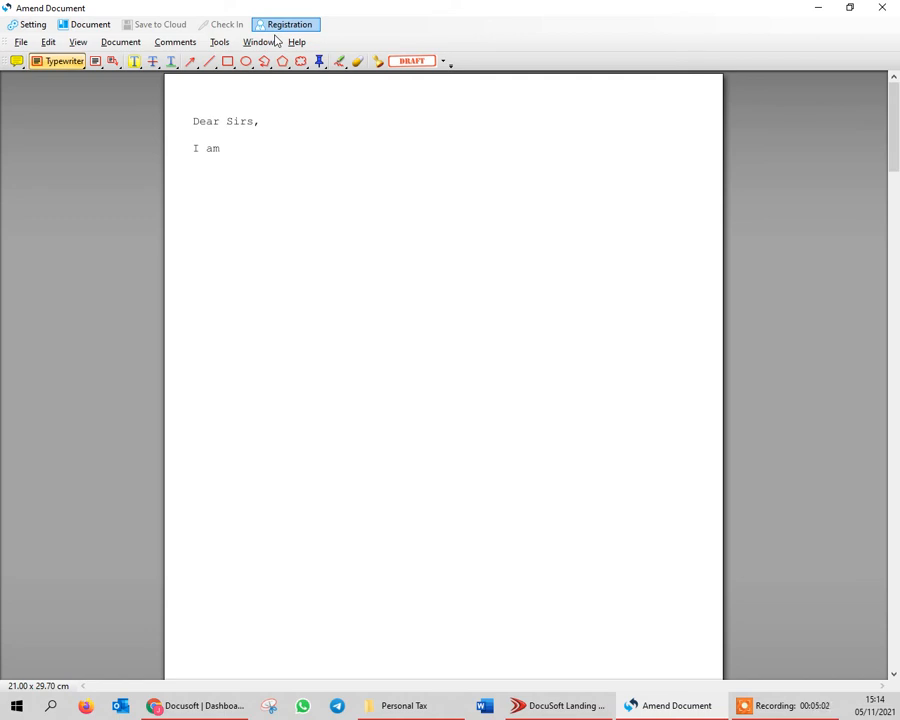
# File the document in the Client folder under 01. General Correspondence for client Hill Premier Mining LLP and submit it
pyautogui.click(279, 28)
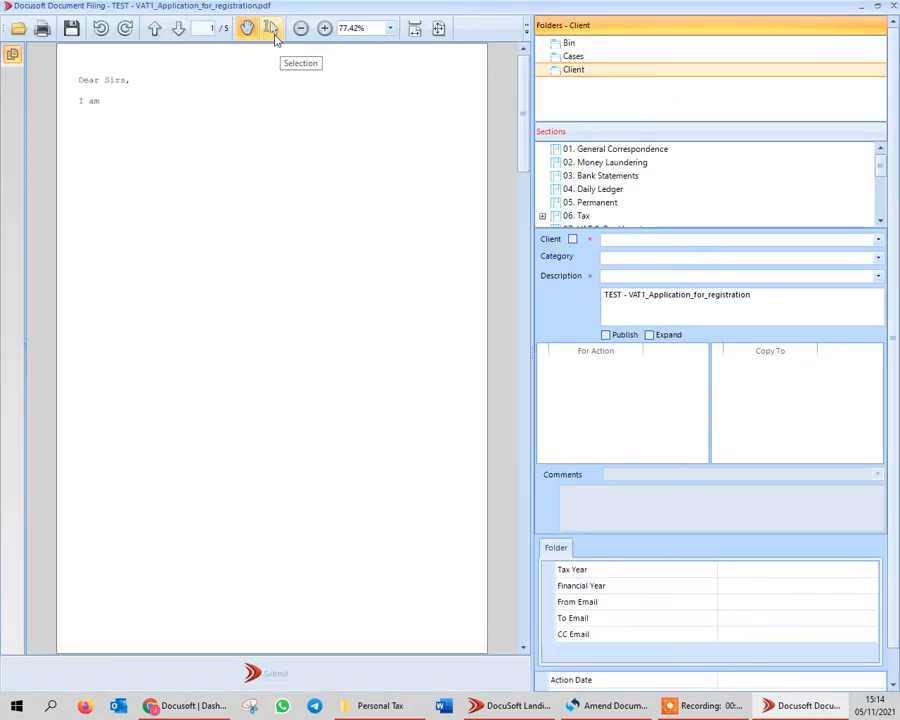
pyautogui.click(609, 149)
pyautogui.click(622, 239)
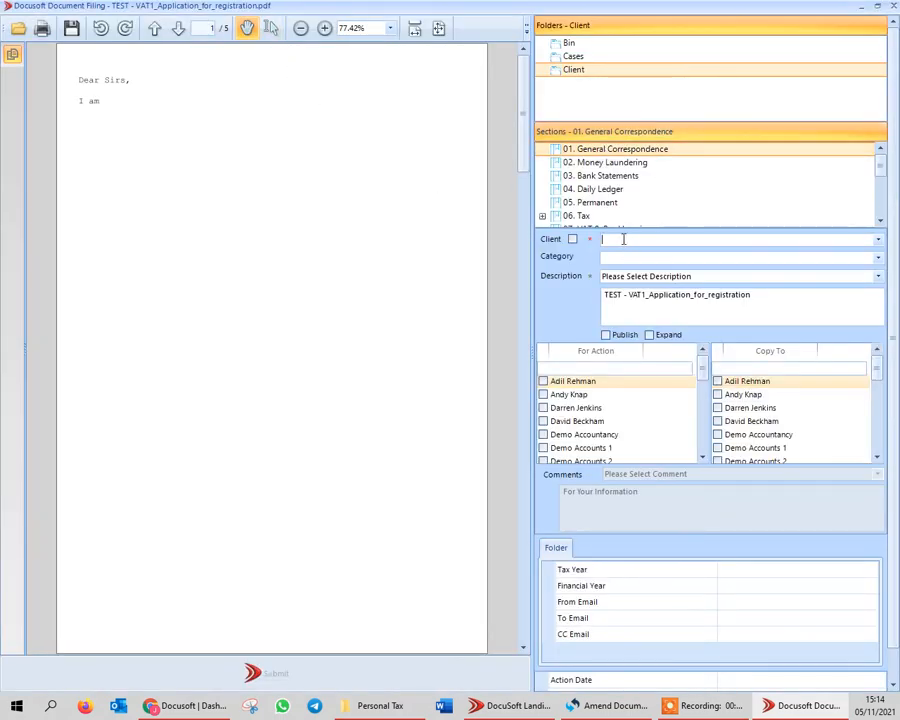
pyautogui.write('hill')
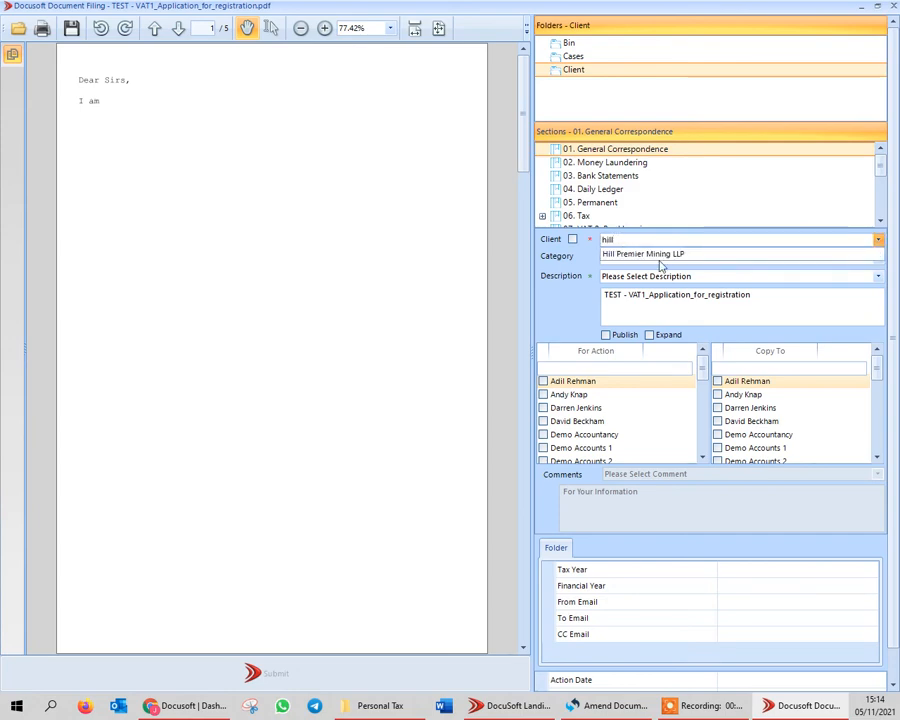
pyautogui.click(663, 255)
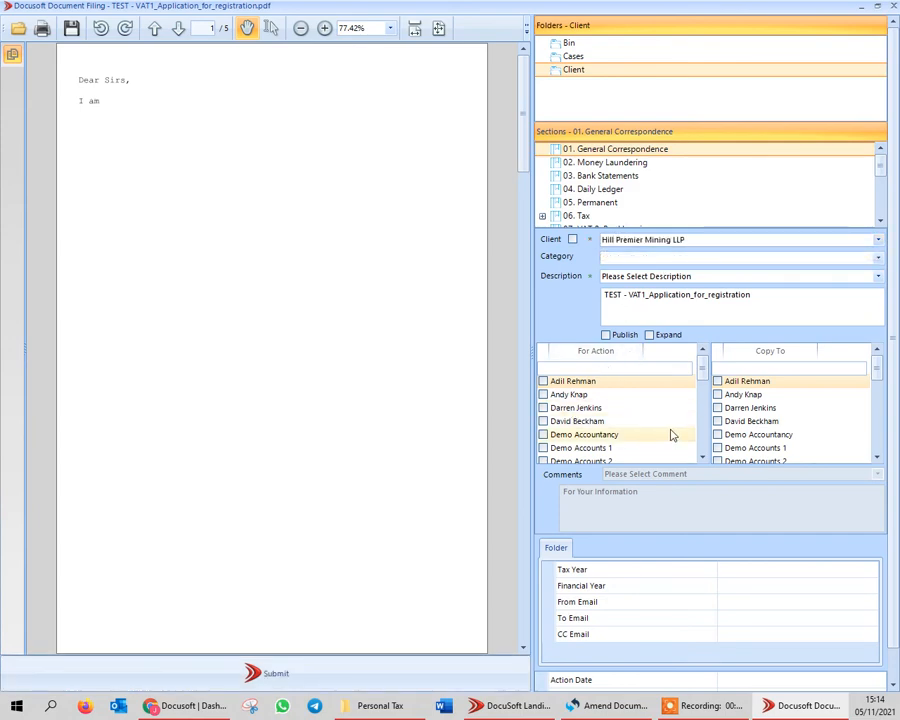
pyautogui.click(233, 672)
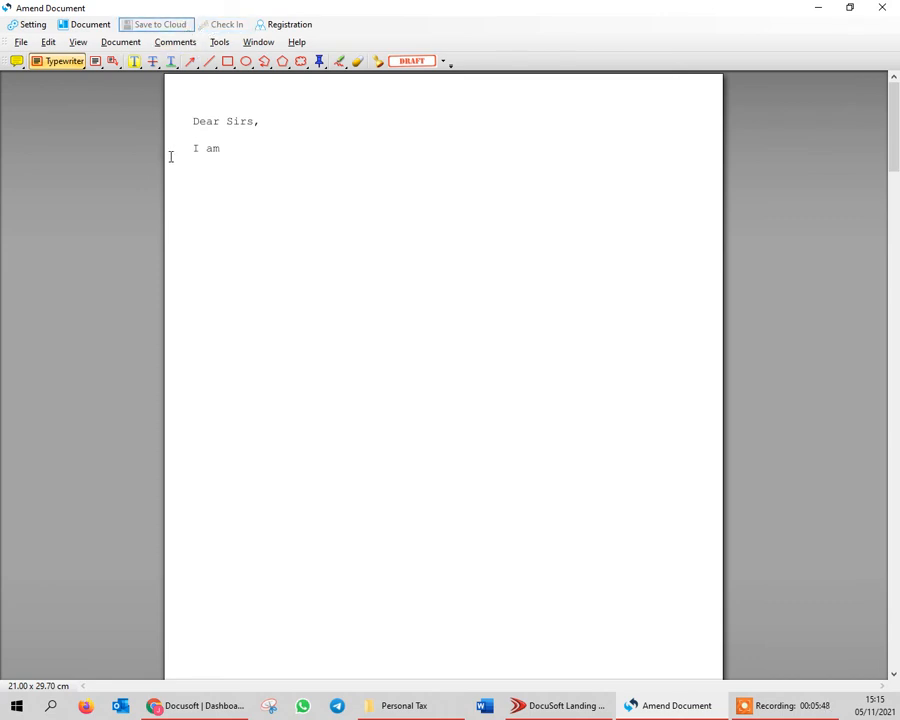
# Close the Amend Document window without making further changes to the letter page
pyautogui.click(20, 42)
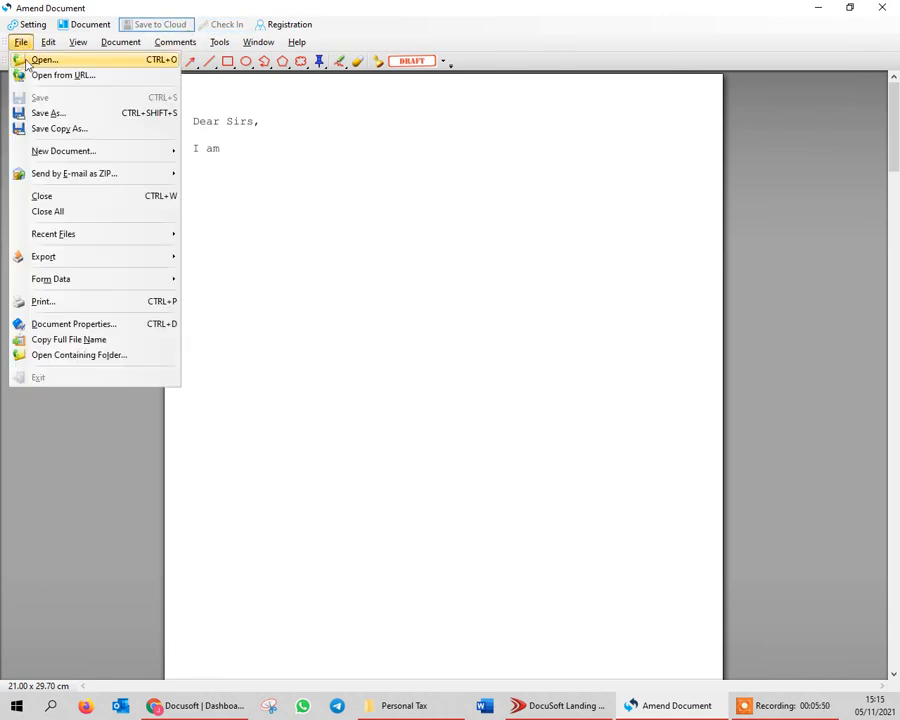
pyautogui.click(301, 302)
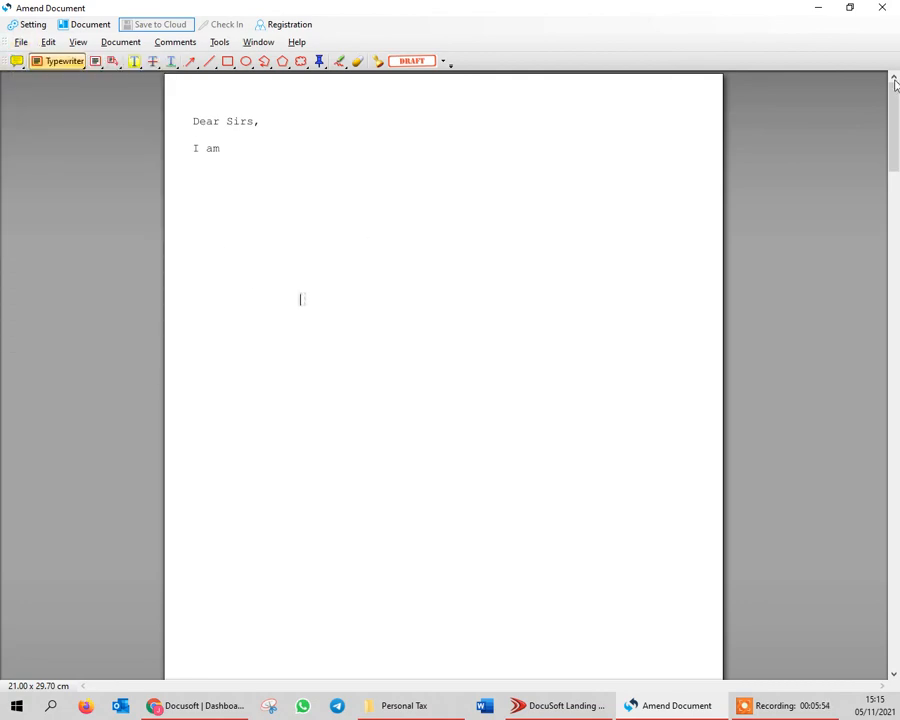
pyautogui.click(879, 10)
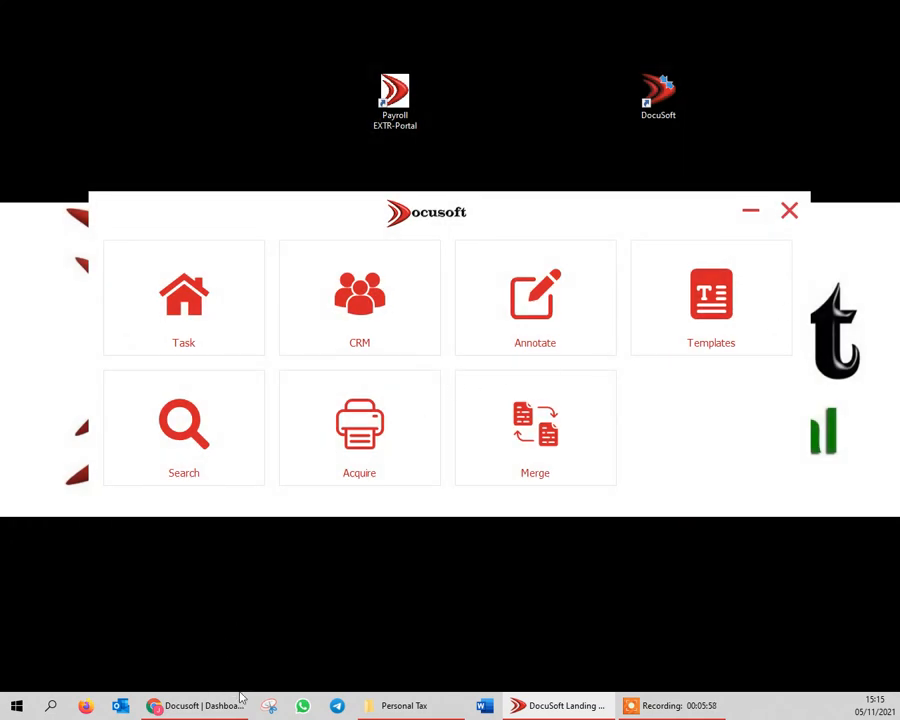
# Switch to the Personal Tax folder and open the TEST - VAT1_Application_for_registration PDF in Foxit PDF Reader
pyautogui.click(398, 705)
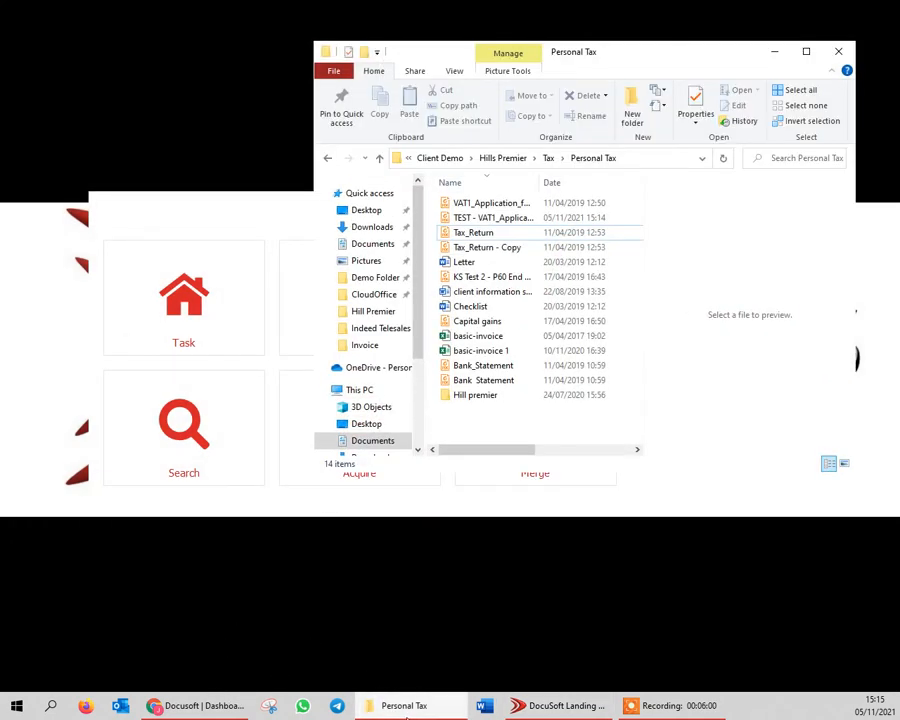
pyautogui.click(470, 222)
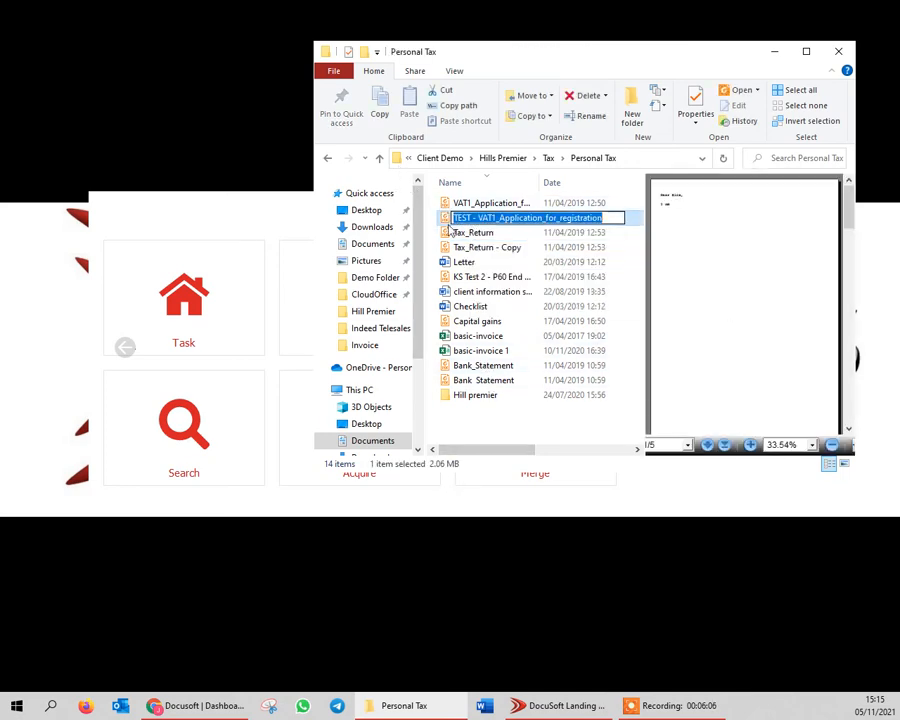
pyautogui.click(443, 221)
pyautogui.doubleClick(443, 219)
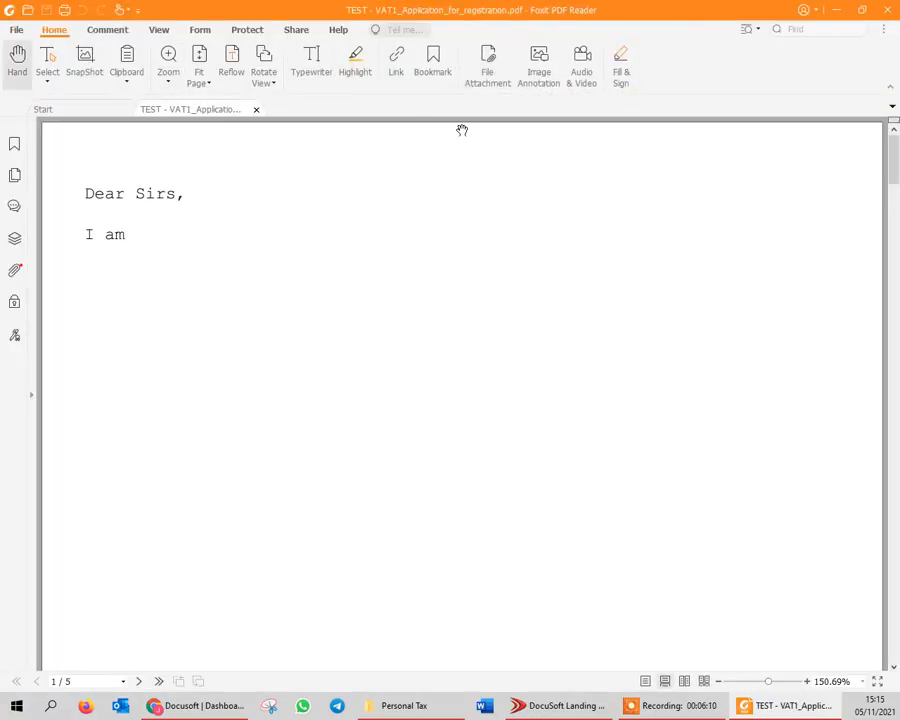
# Examine the inserted letter page and the completed form pages in the saved PDF
pyautogui.scroll(-1, 137, 199)
pyautogui.scroll(1, 131, 193)
pyautogui.scroll(-3, 121, 210)
pyautogui.scroll(3, 119, 205)
pyautogui.scroll(-15, 235, 289)
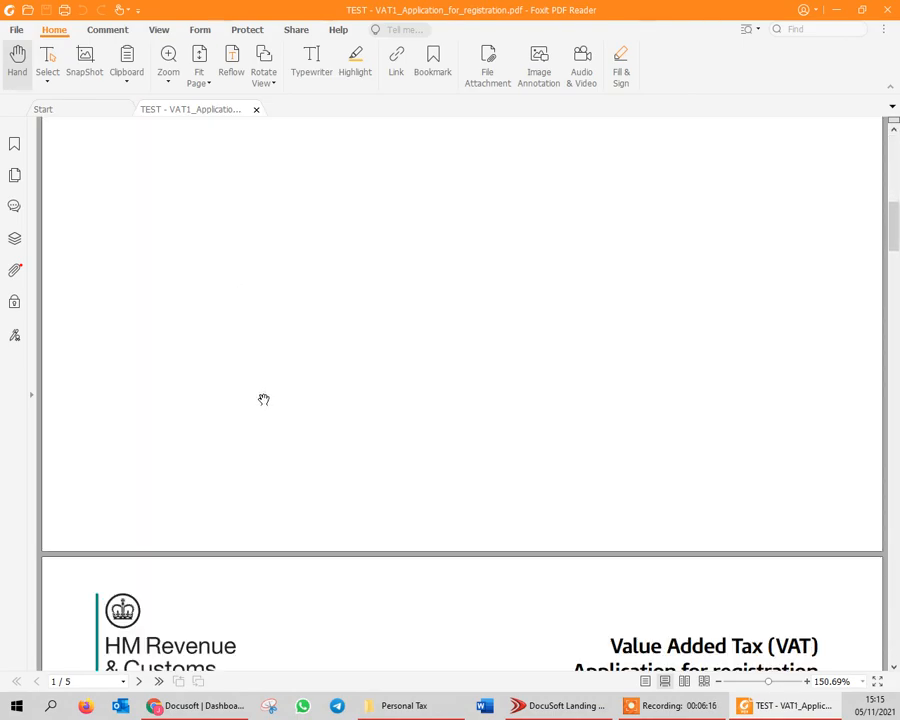
pyautogui.scroll(-15, 257, 396)
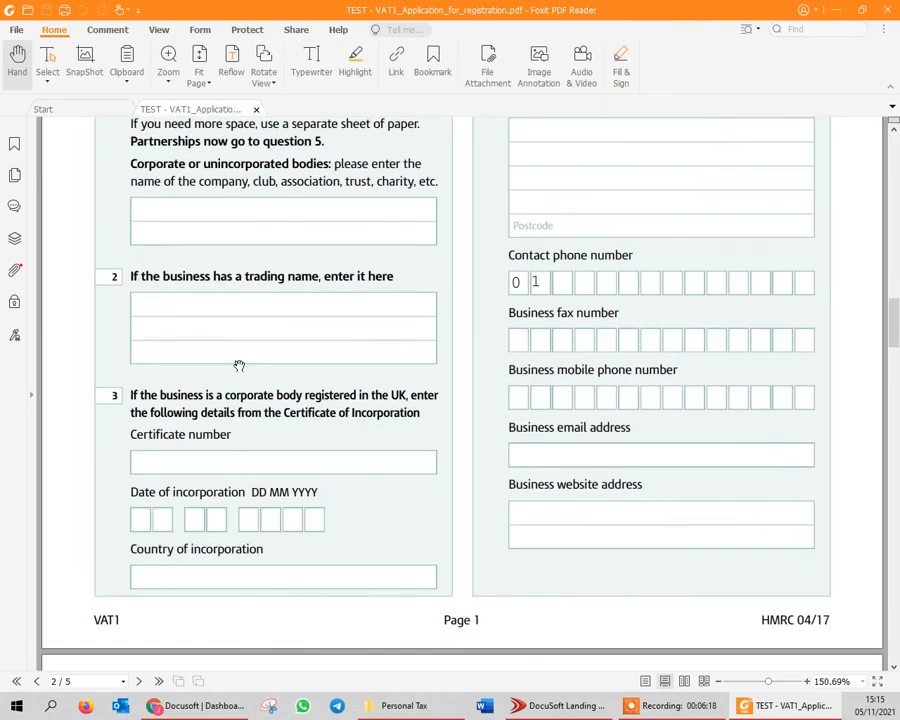
pyautogui.scroll(-5, 240, 362)
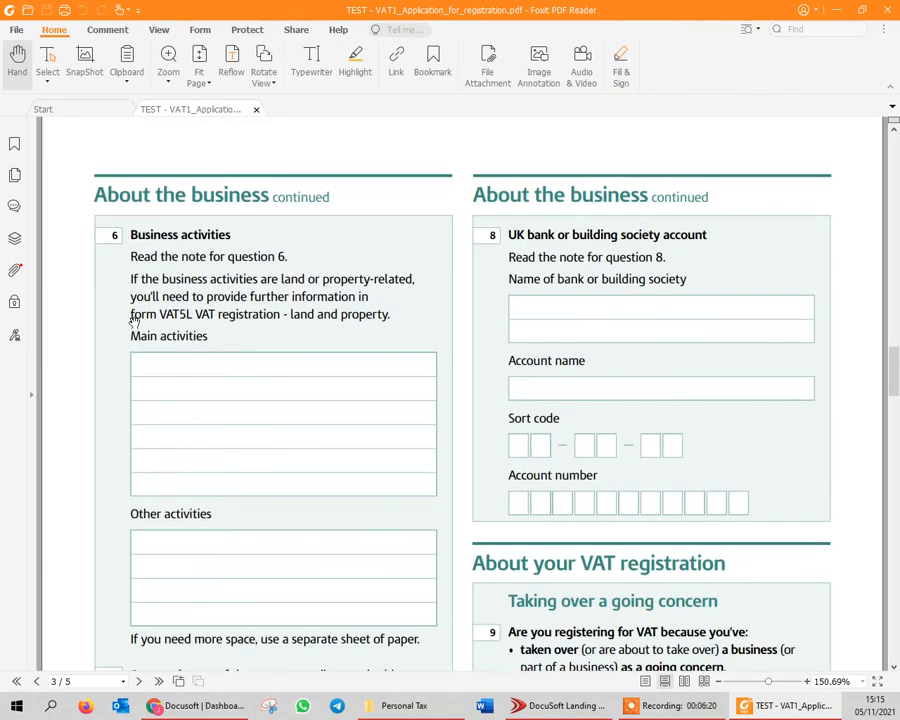
# Show the PDF's attached files and open the Tax_Return - Copy.pdf attachment
pyautogui.click(15, 272)
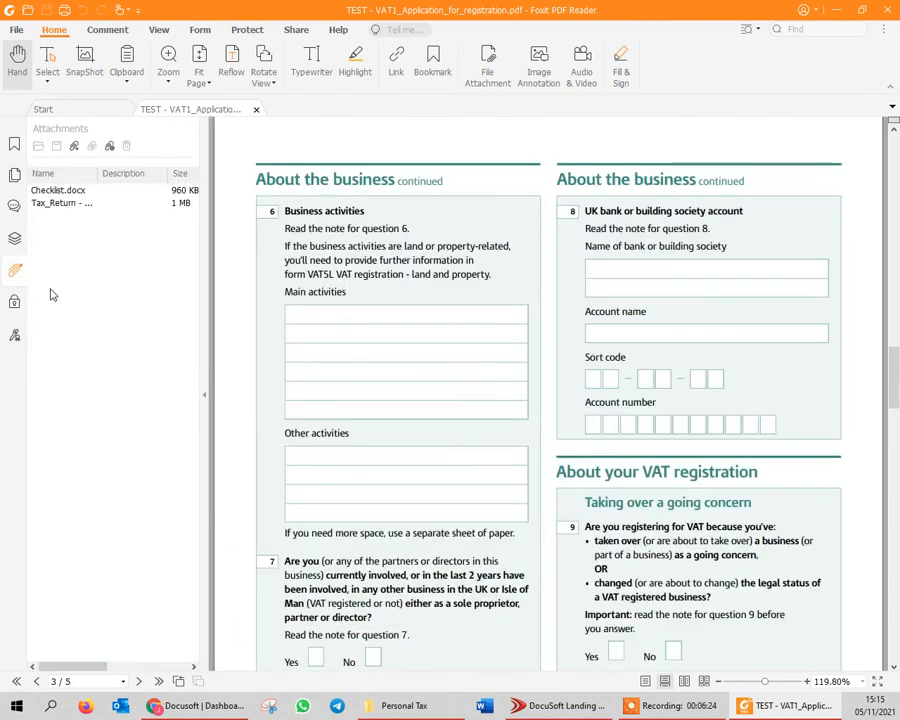
pyautogui.click(63, 208)
pyautogui.doubleClick(63, 208)
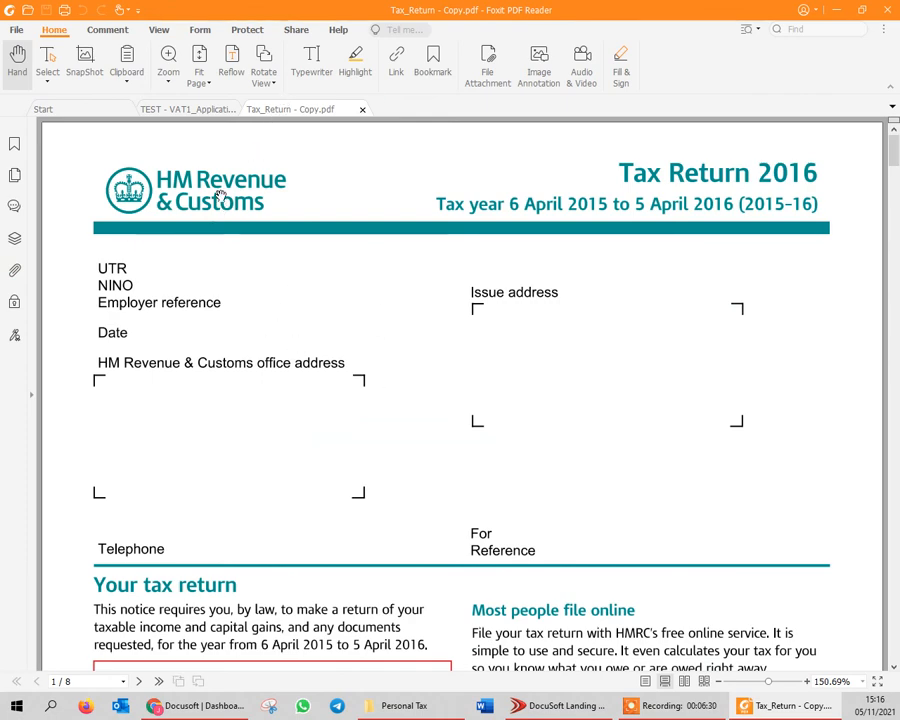
# Return to the VAT registration PDF and open its Checklist.docx attachment in Word, allowing this file to open
pyautogui.click(166, 110)
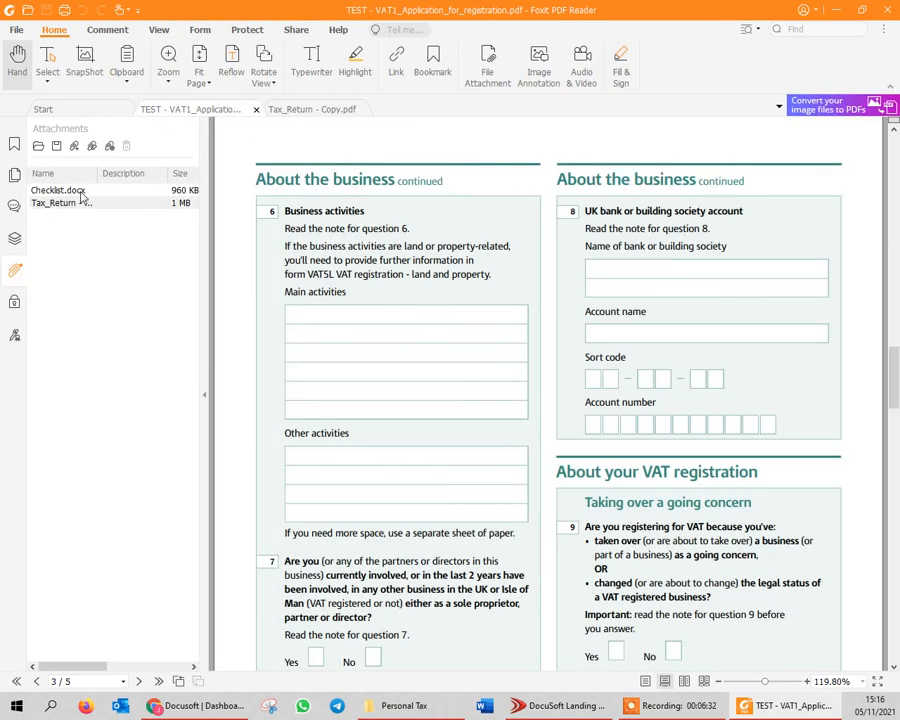
pyautogui.doubleClick(117, 192)
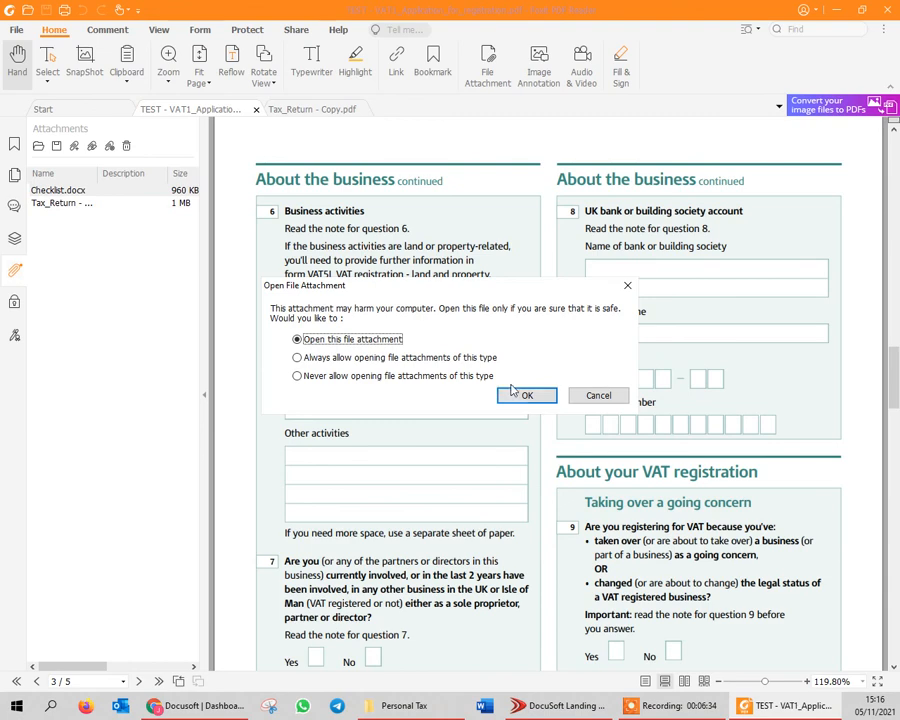
pyautogui.click(520, 396)
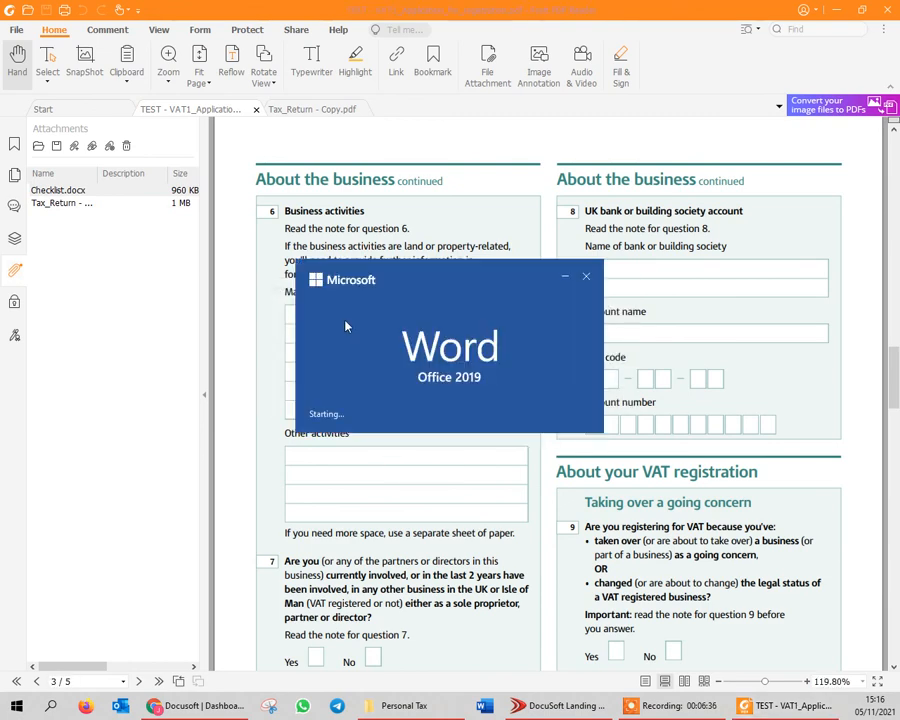